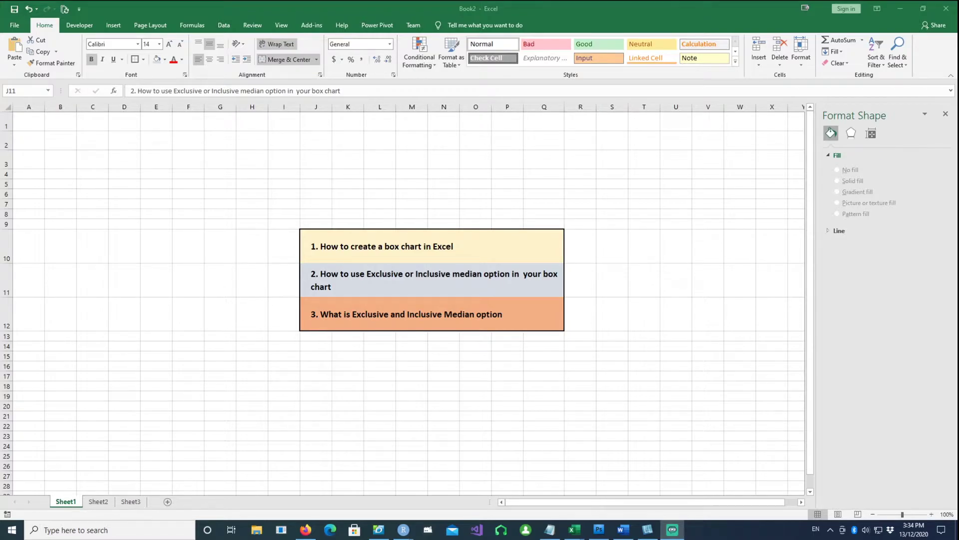
- On Sheet2, select the Hospital and Age table from A1 down to B30
left_click(98, 501)
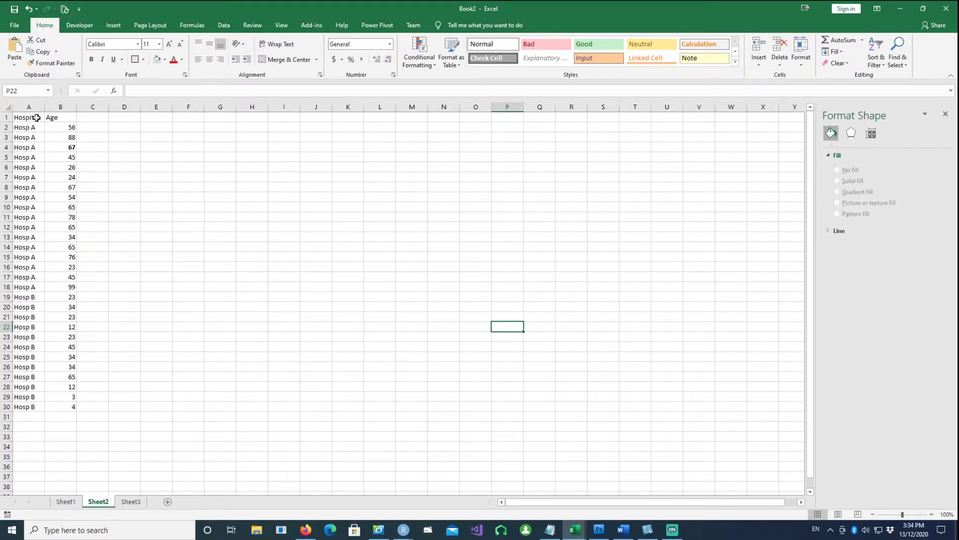
left_click_drag(37, 117, 65, 406)
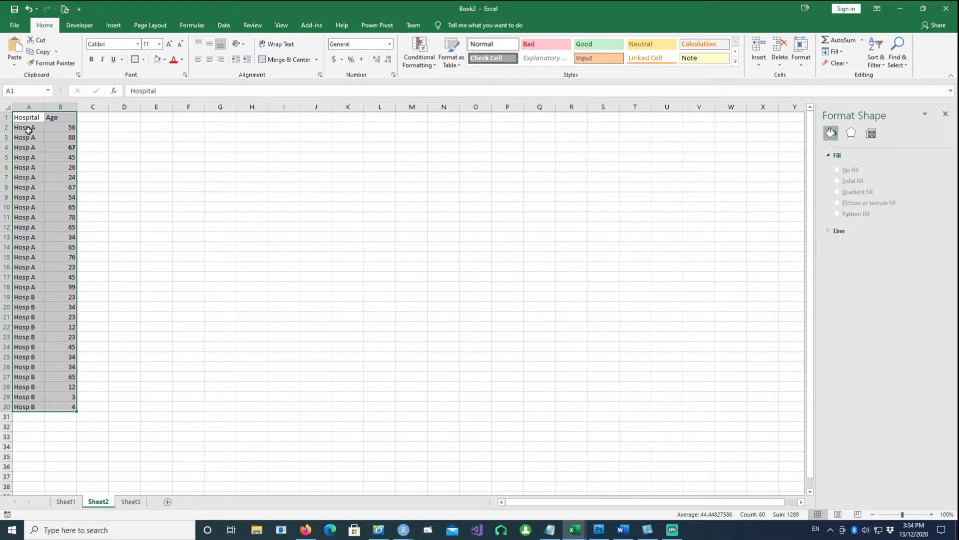
left_click(150, 286)
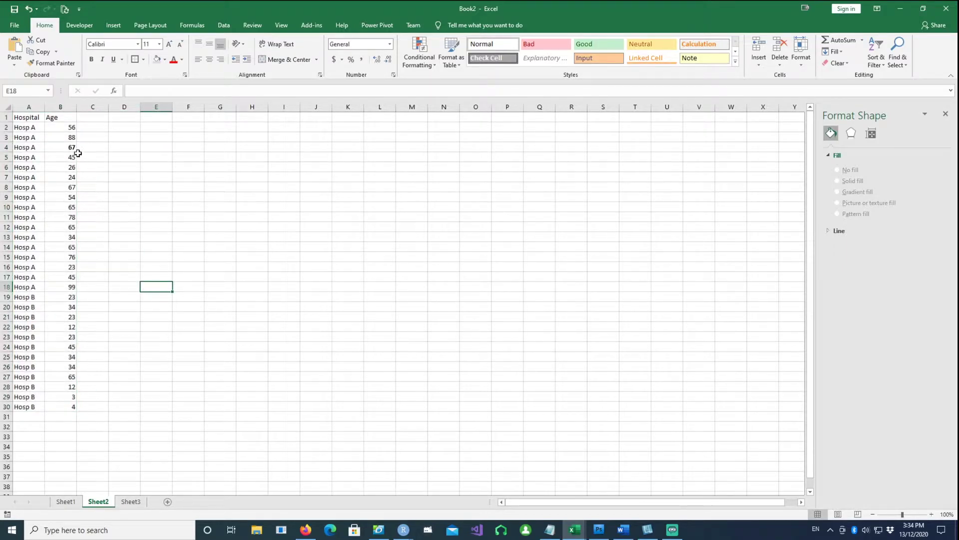
left_click(64, 126)
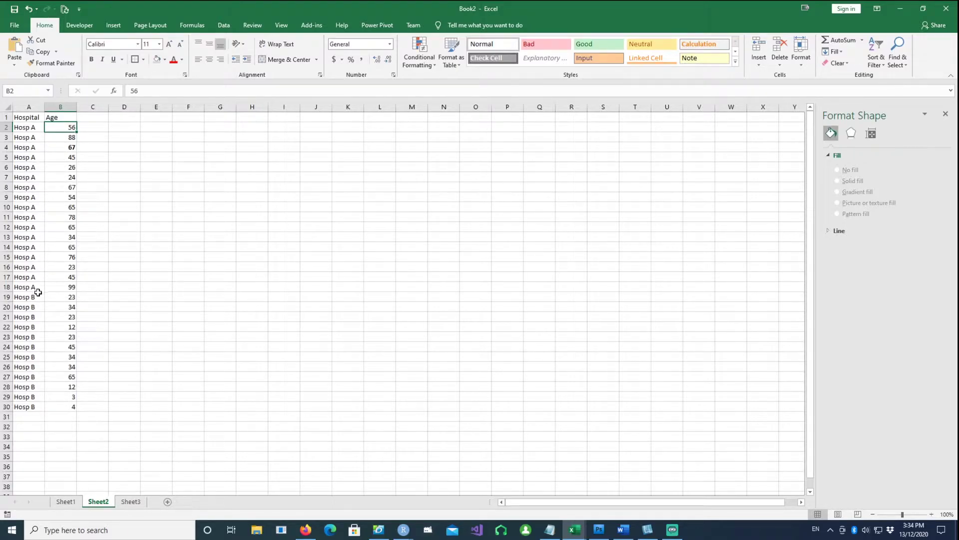
left_click(150, 256)
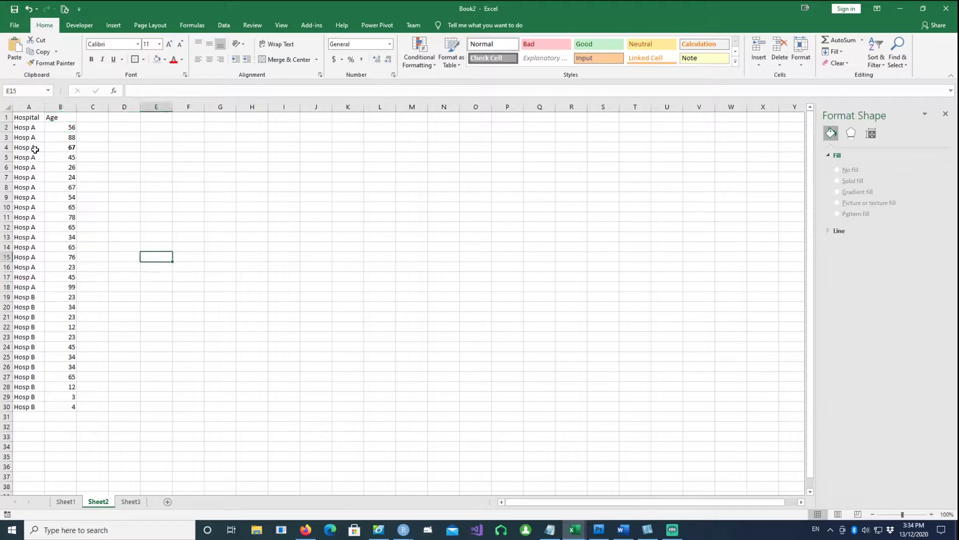
left_click(34, 117)
left_click_drag(34, 116, 70, 409)
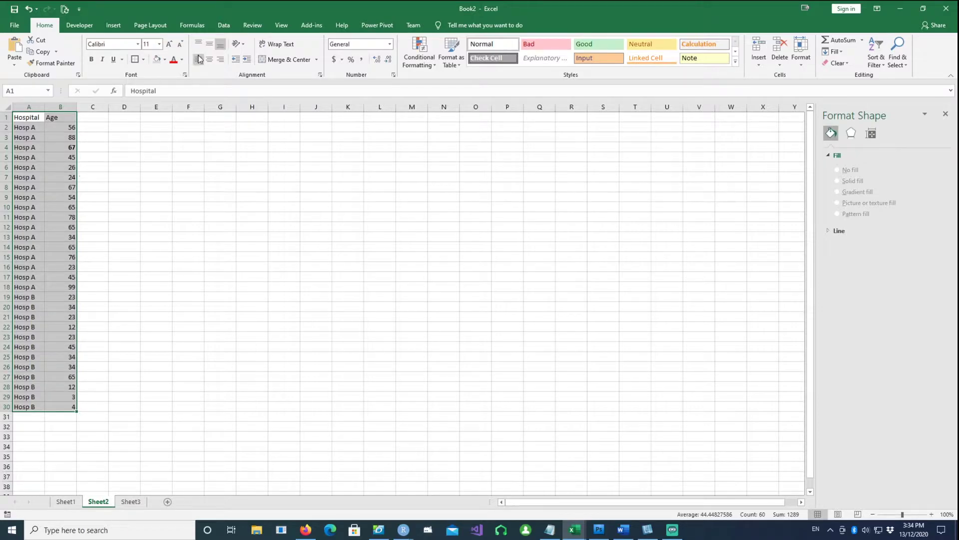
- Insert a Box & Whisker chart of the selected ages through Recommended Charts > All Charts
left_click(113, 25)
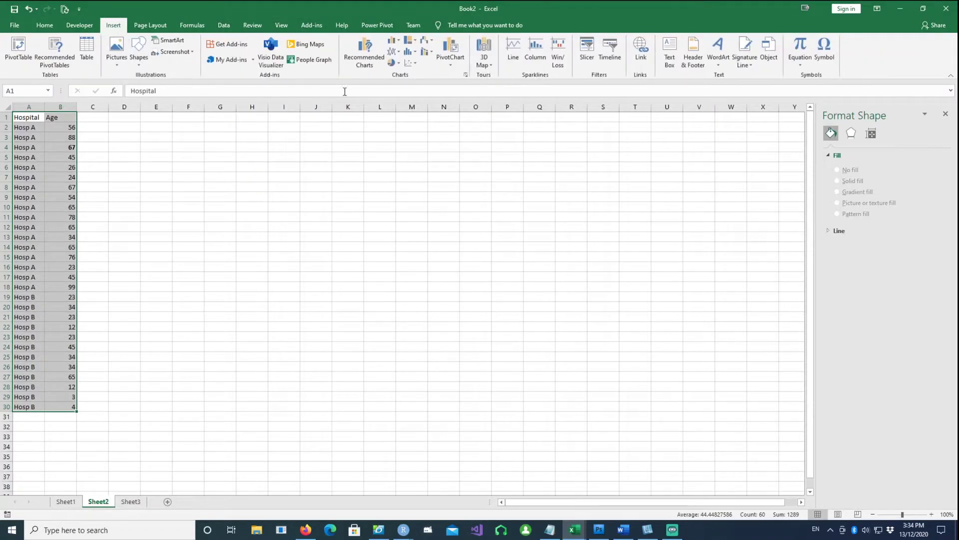
left_click(365, 62)
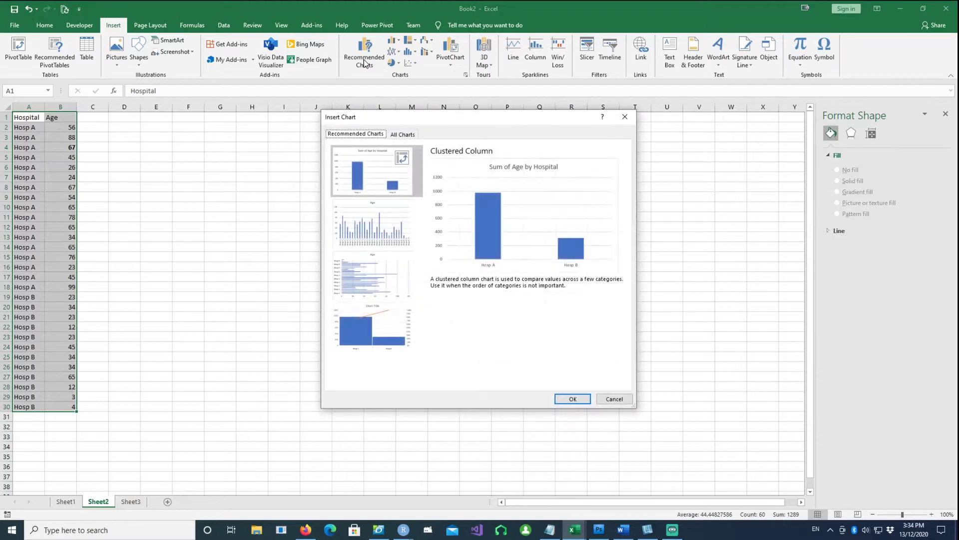
left_click(402, 135)
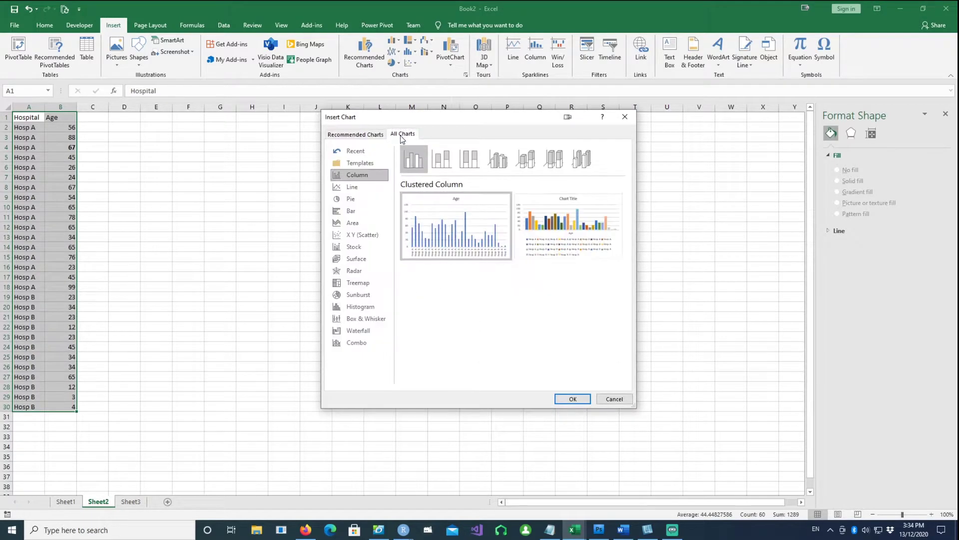
left_click(364, 319)
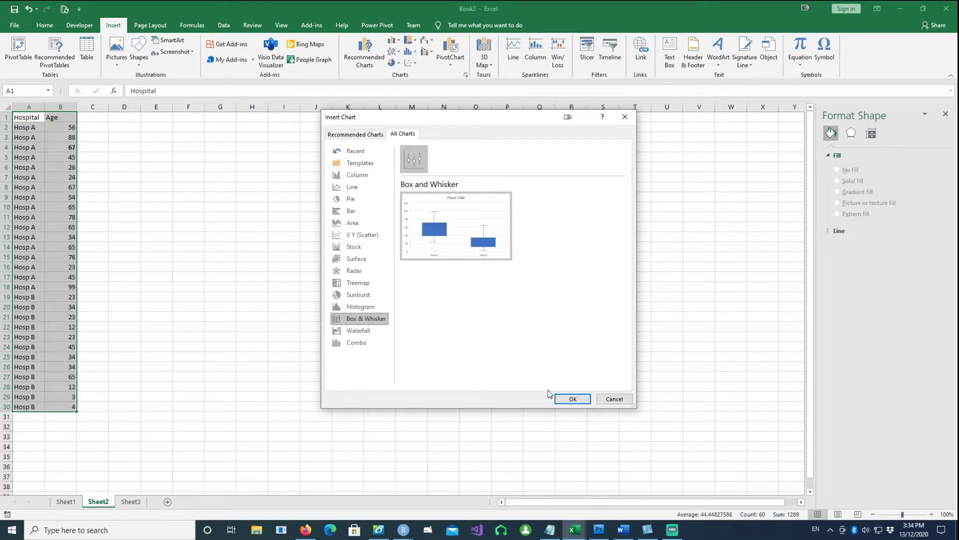
left_click(564, 399)
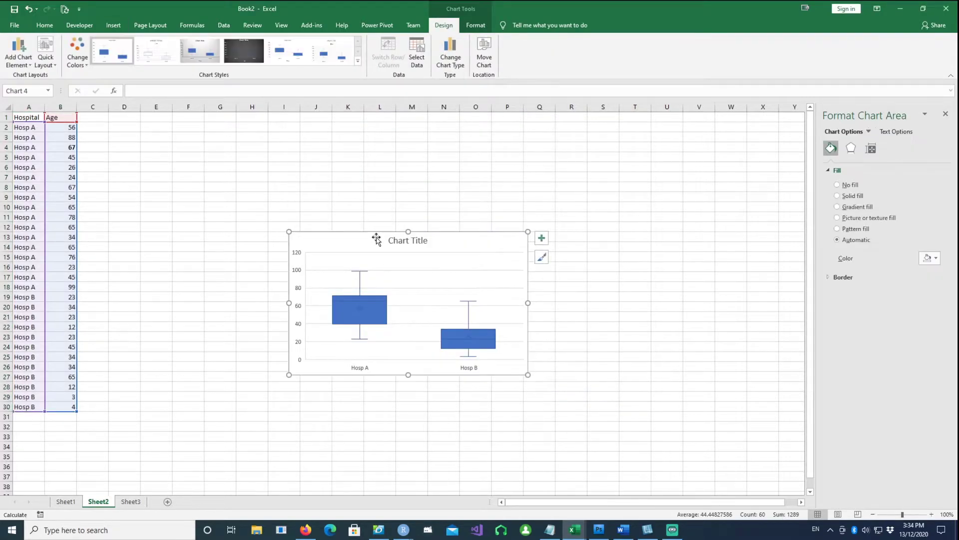
- Move the chart up beside the data and stretch it down to about row 30
left_click_drag(360, 234, 209, 144)
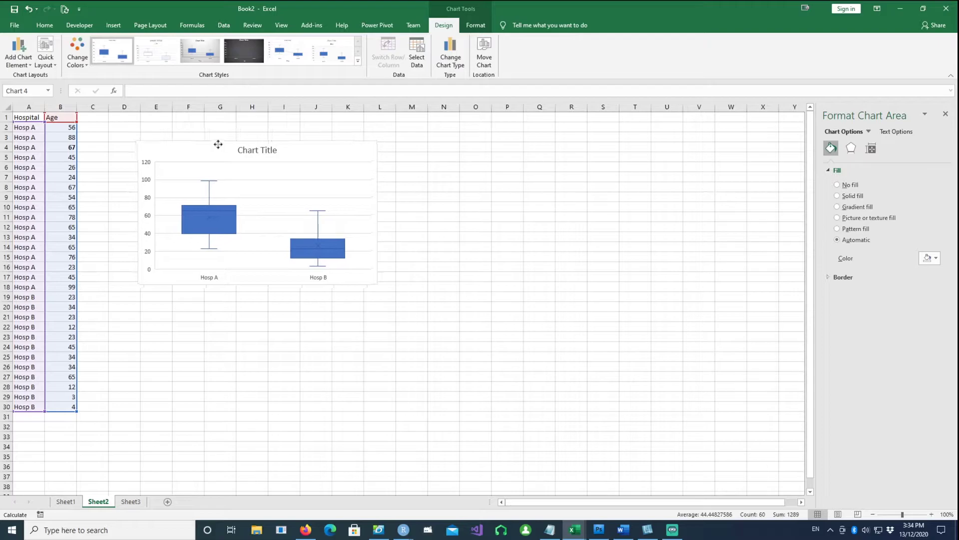
left_click_drag(257, 284, 237, 410)
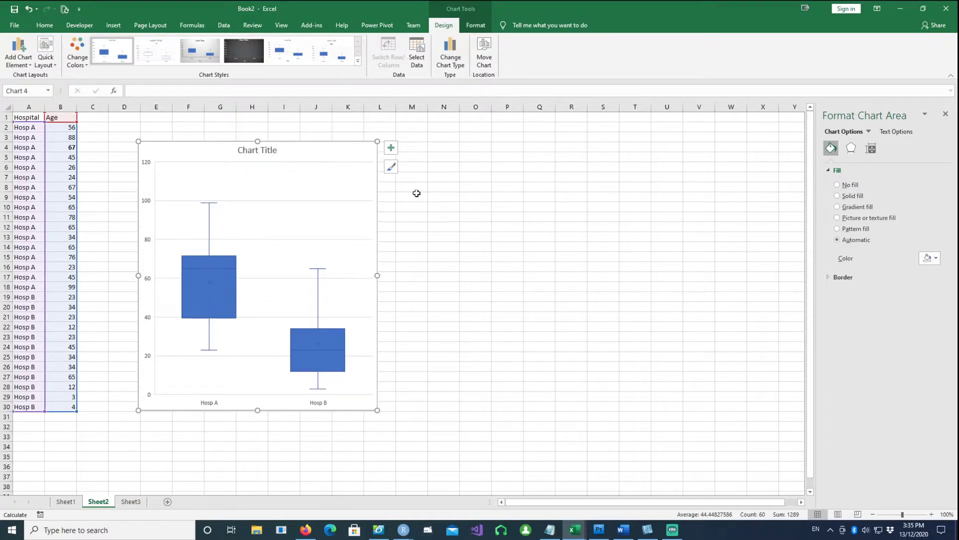
- Give the box series No fill and display its Series Options settings
left_click(228, 295)
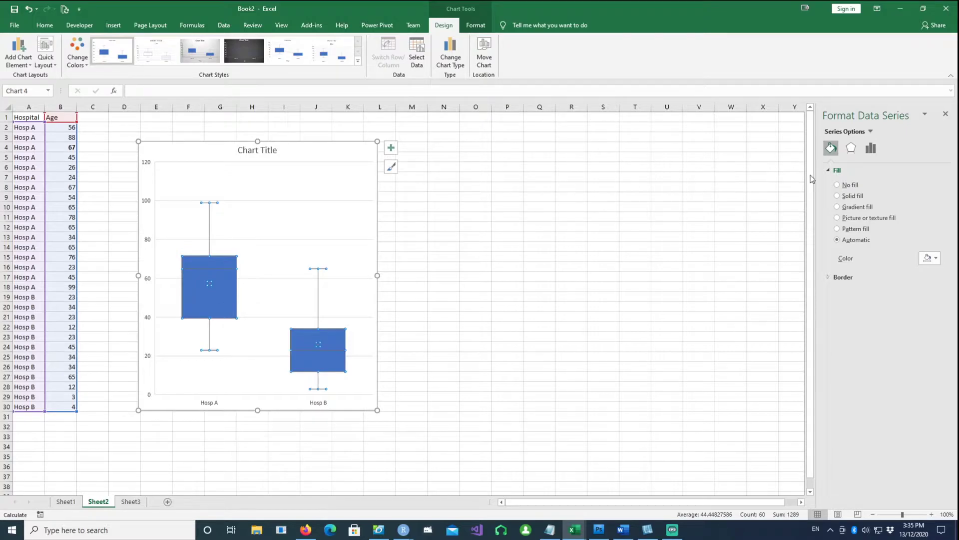
left_click(838, 185)
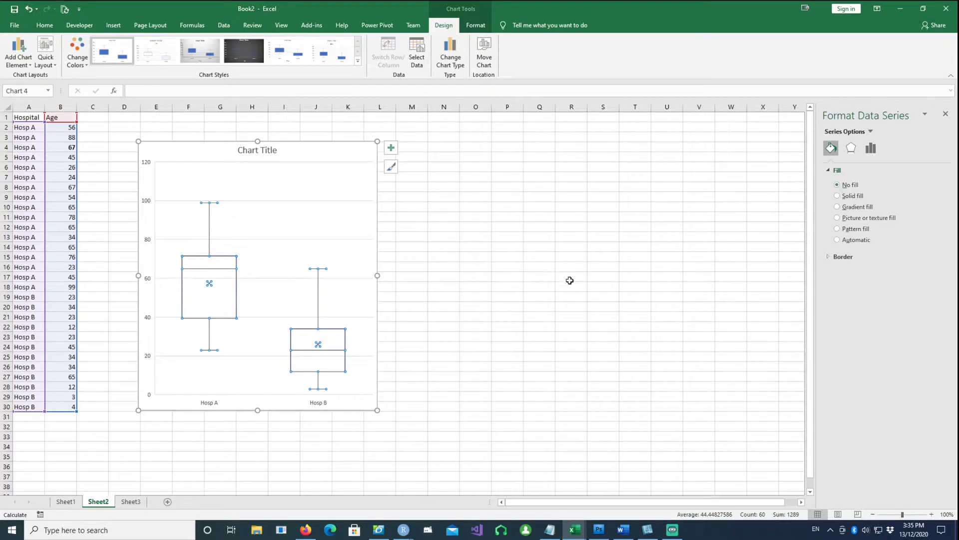
left_click(873, 151)
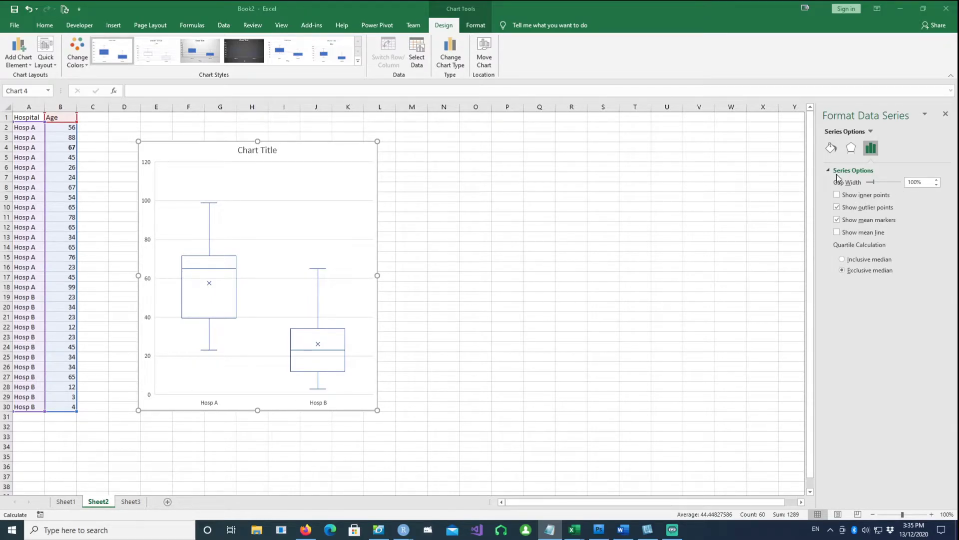
- Set the box series gap width to 52%
mouse_move(874, 186)
left_mouse_down()
mouse_move(889, 186)
mouse_move(868, 186)
left_mouse_up()
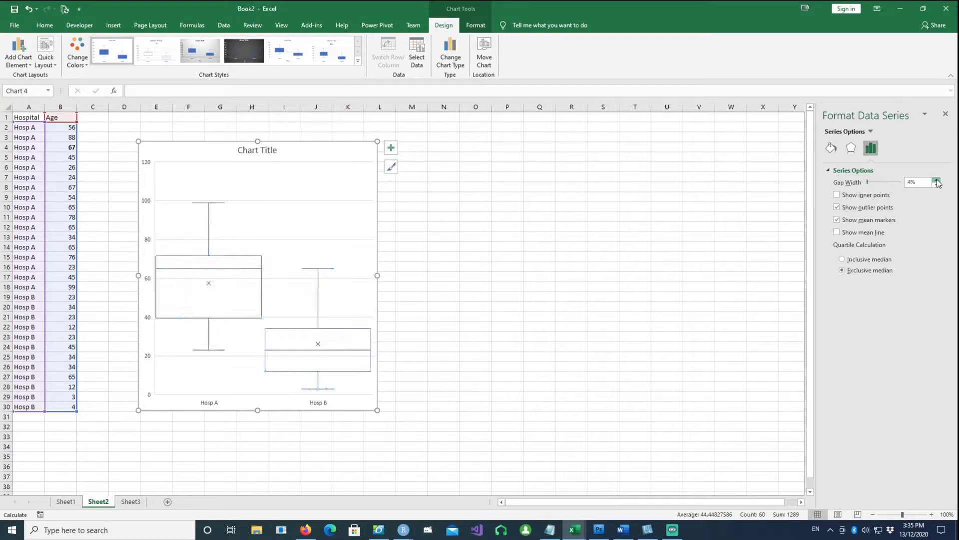
left_click(937, 180)
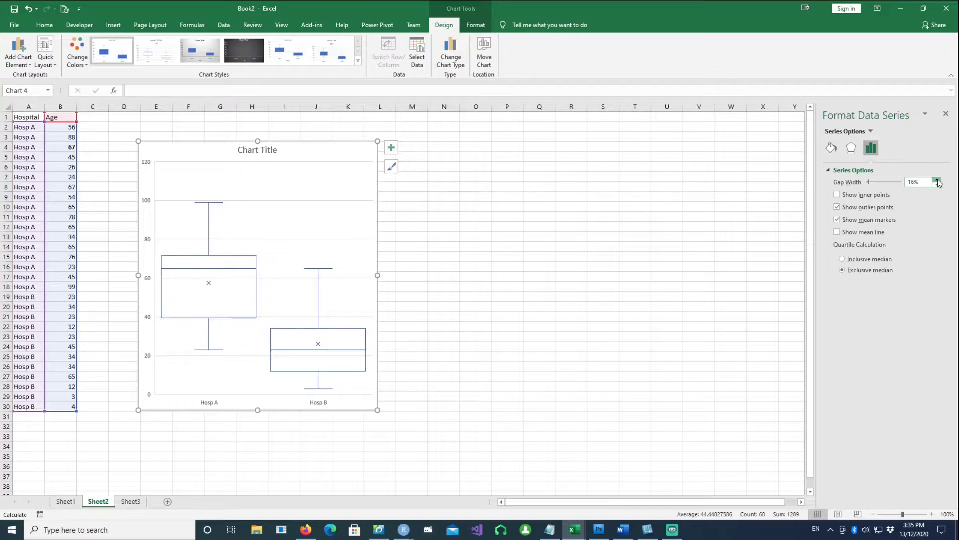
left_click(937, 180)
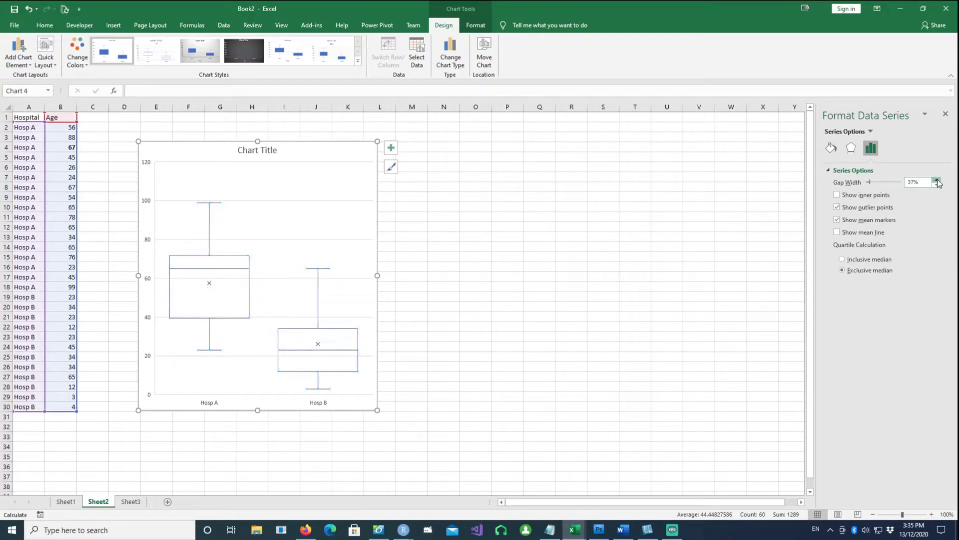
left_click(938, 180)
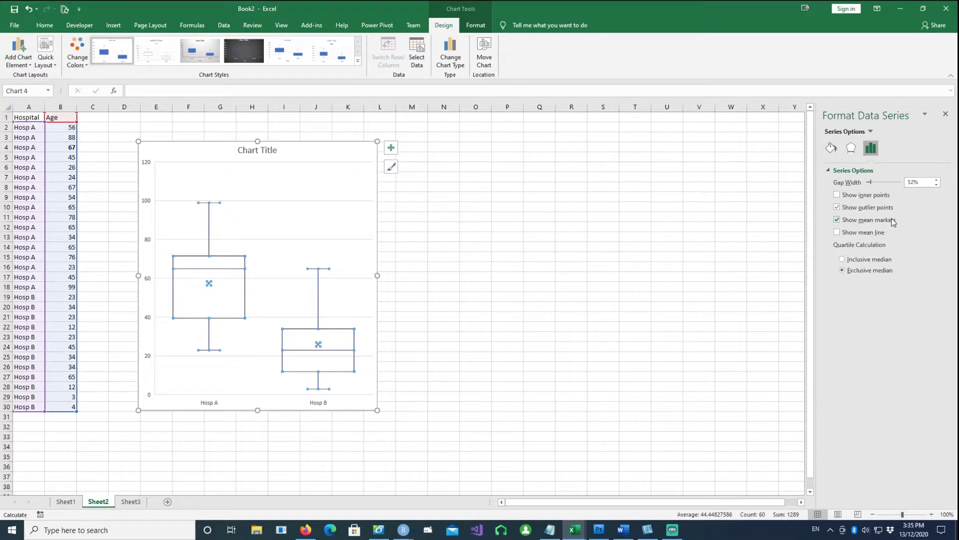
- Turn on Show inner points, leaving the mean line switched off
left_click(837, 196)
left_click(837, 232)
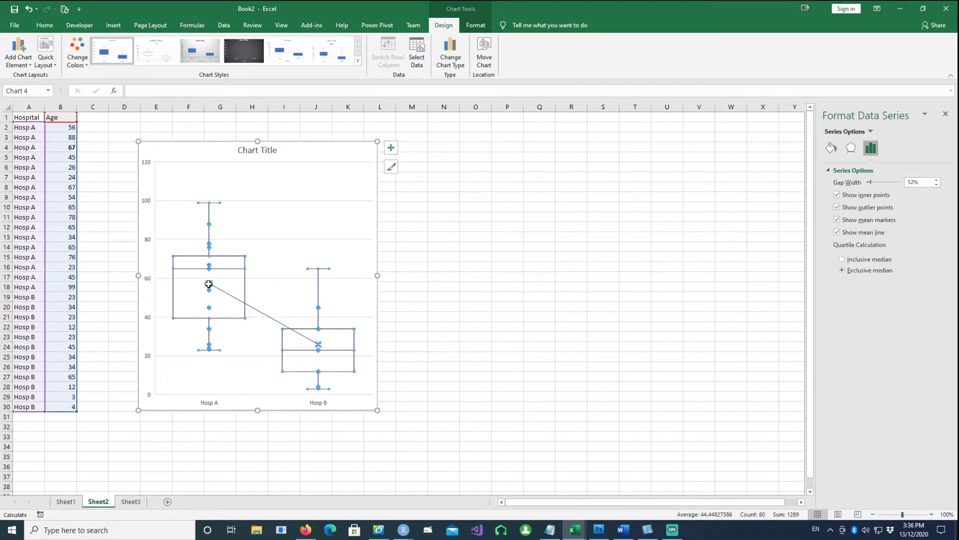
mouse_move(209, 283)
left_click(837, 232)
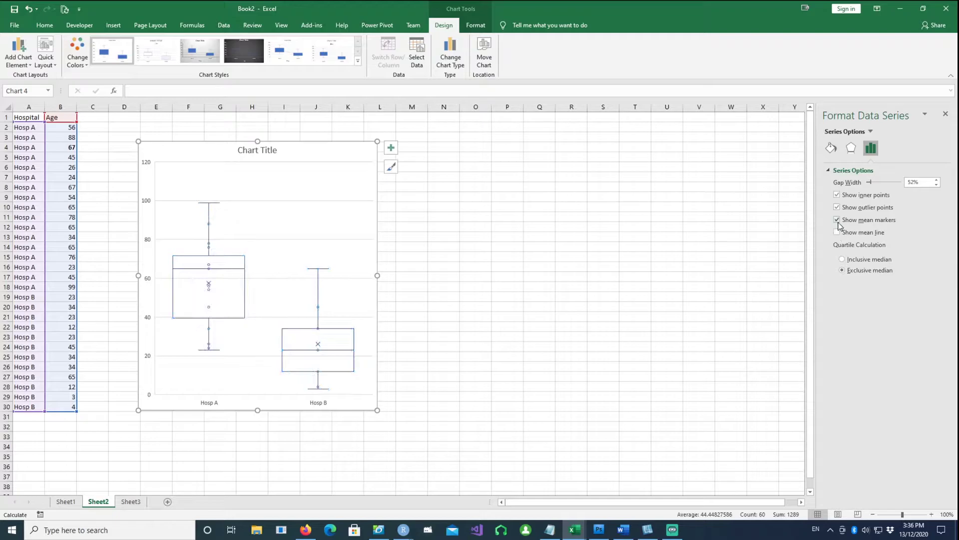
left_click(267, 298)
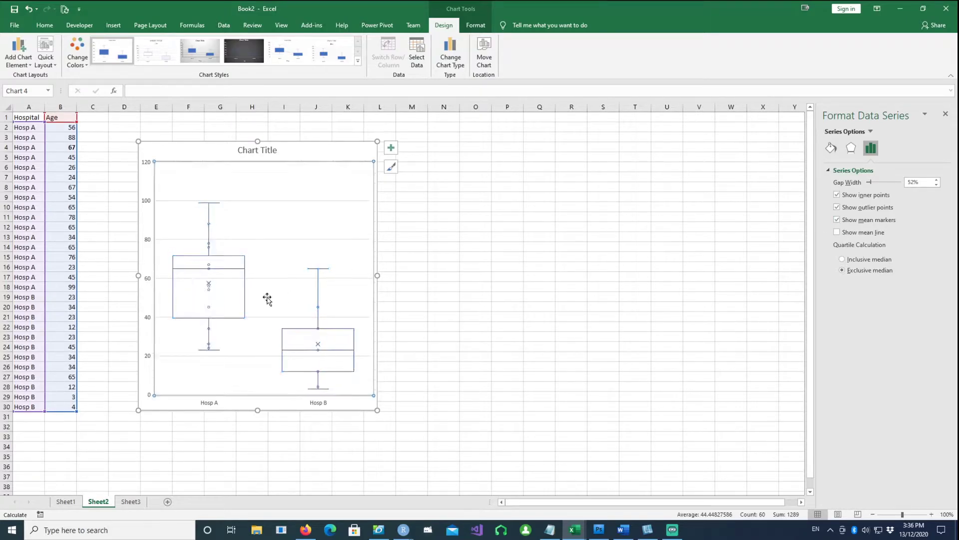
mouse_move(208, 285)
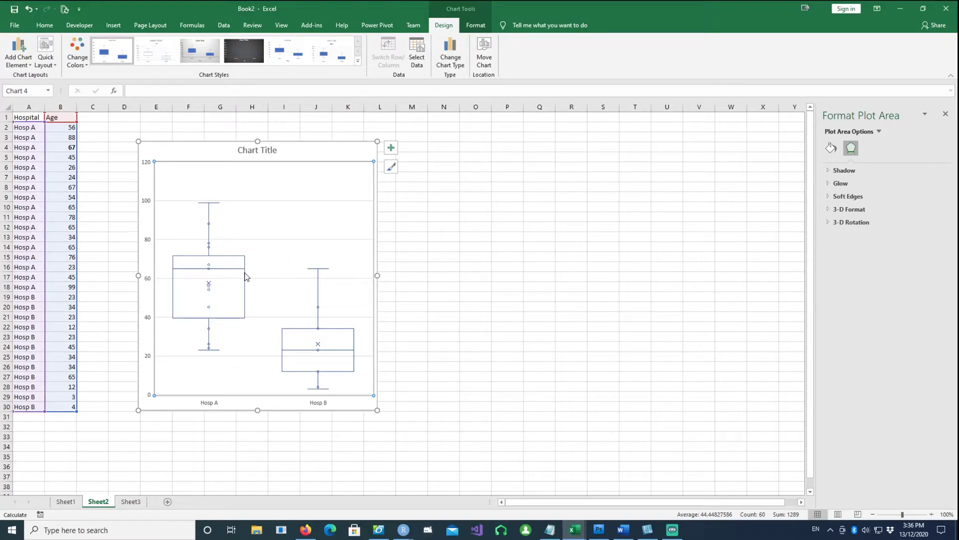
left_click(230, 281)
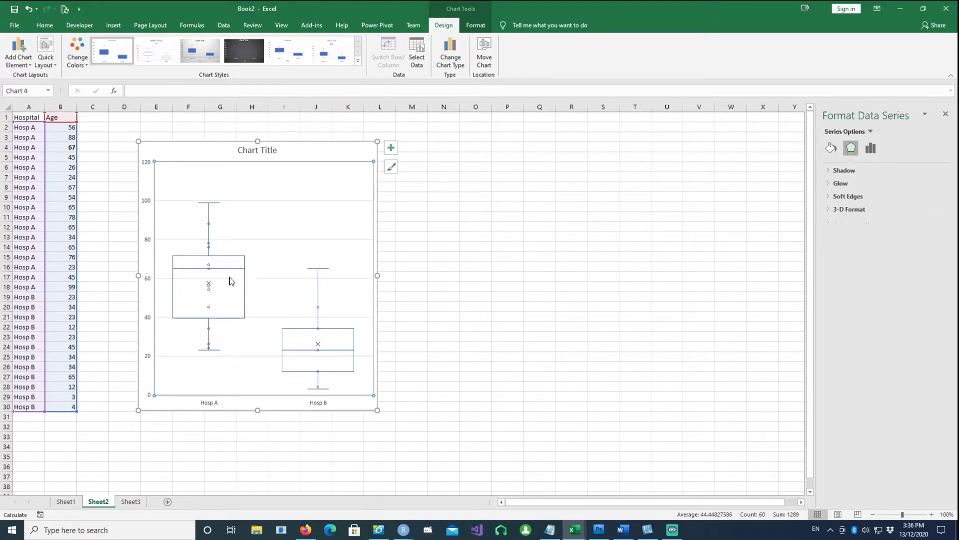
left_click(871, 148)
left_click(838, 220)
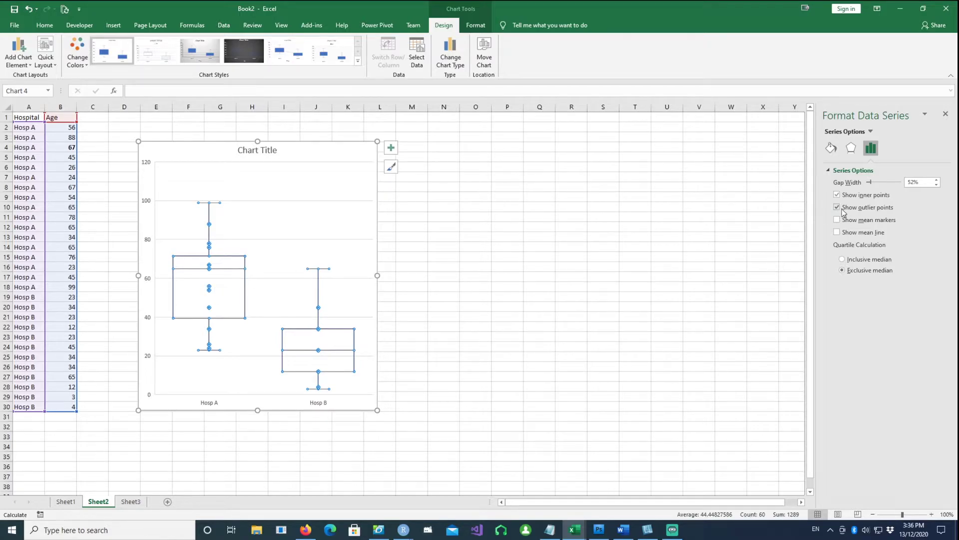
left_click(837, 220)
left_click(320, 189)
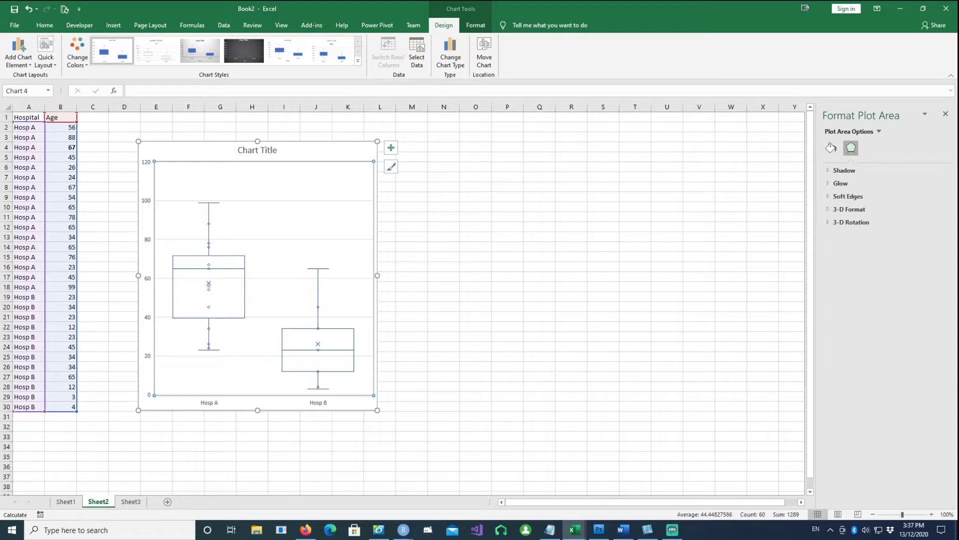
key("alt+Tab")
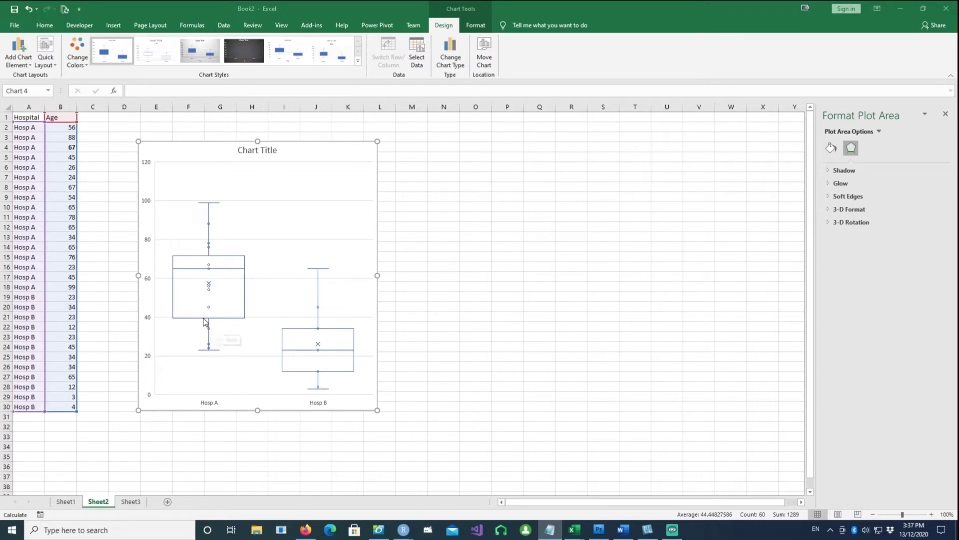
- Replace the 200 outlier age in cell B7 with 24
mouse_move(209, 323)
mouse_move(204, 272)
left_click(62, 177)
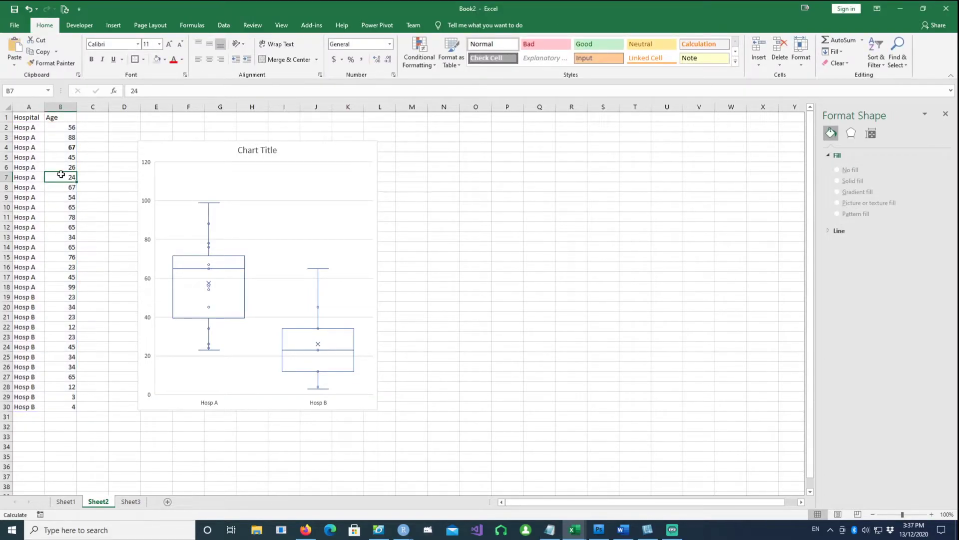
type("2")
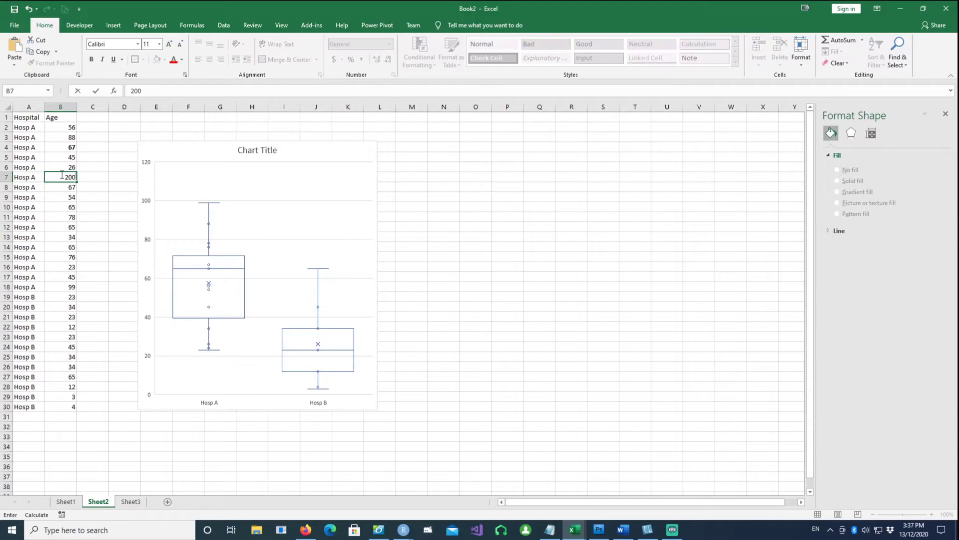
left_click(103, 210)
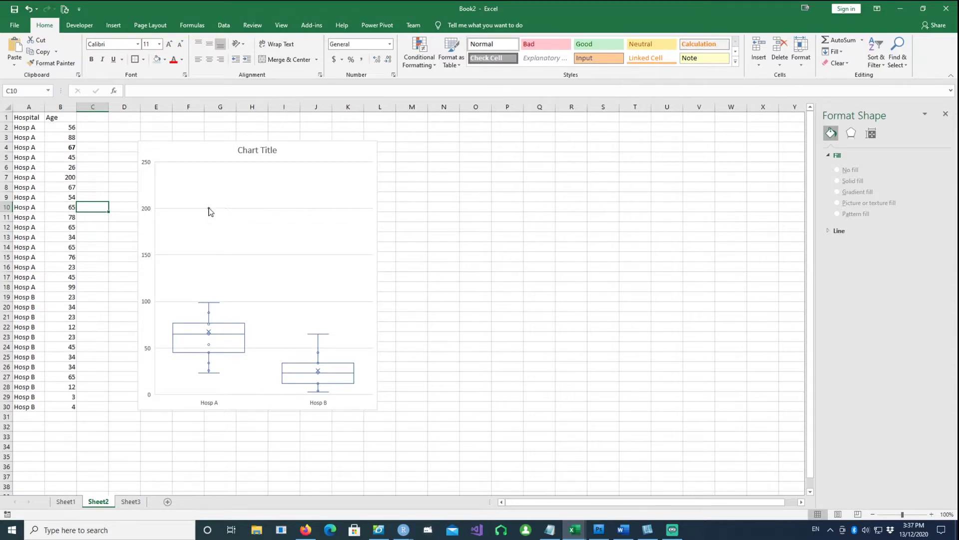
mouse_move(209, 208)
left_click(65, 178)
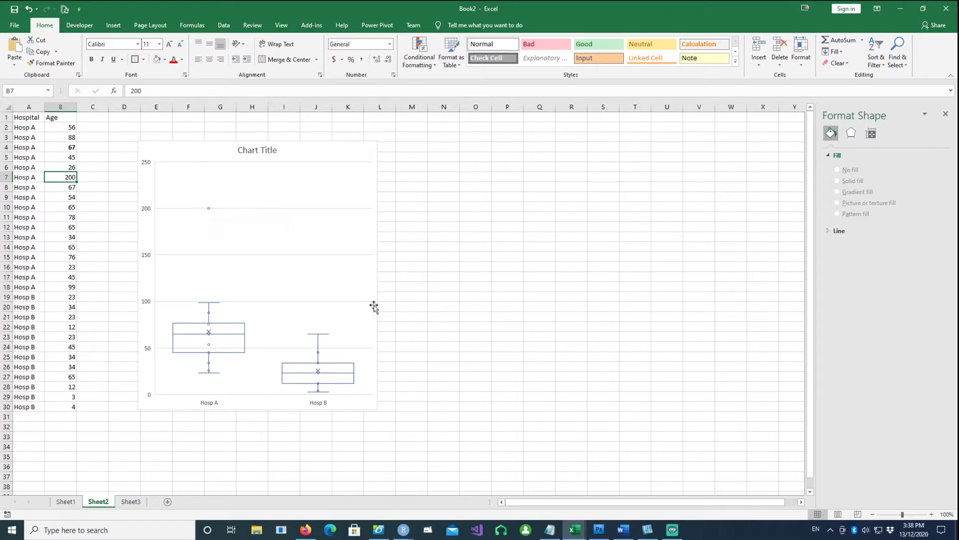
left_click(232, 331)
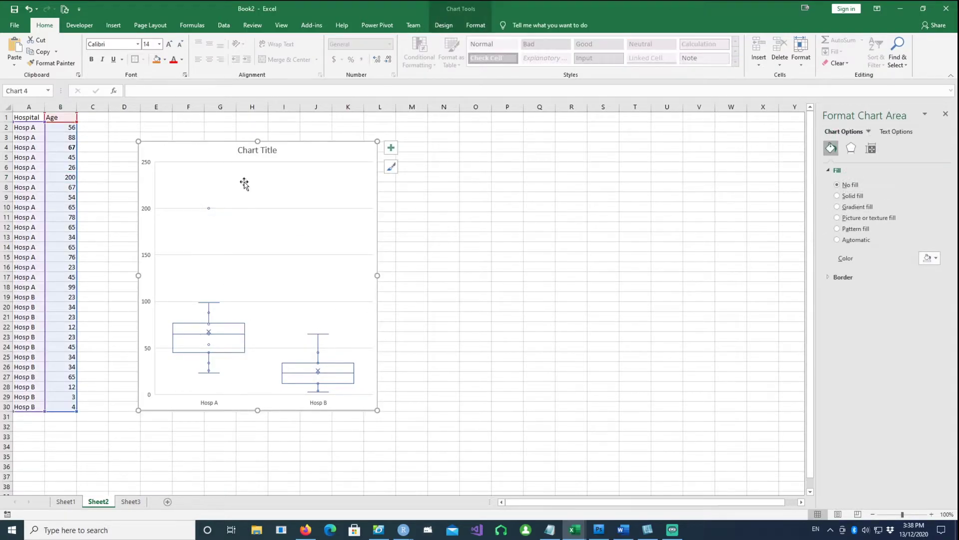
left_click(68, 177)
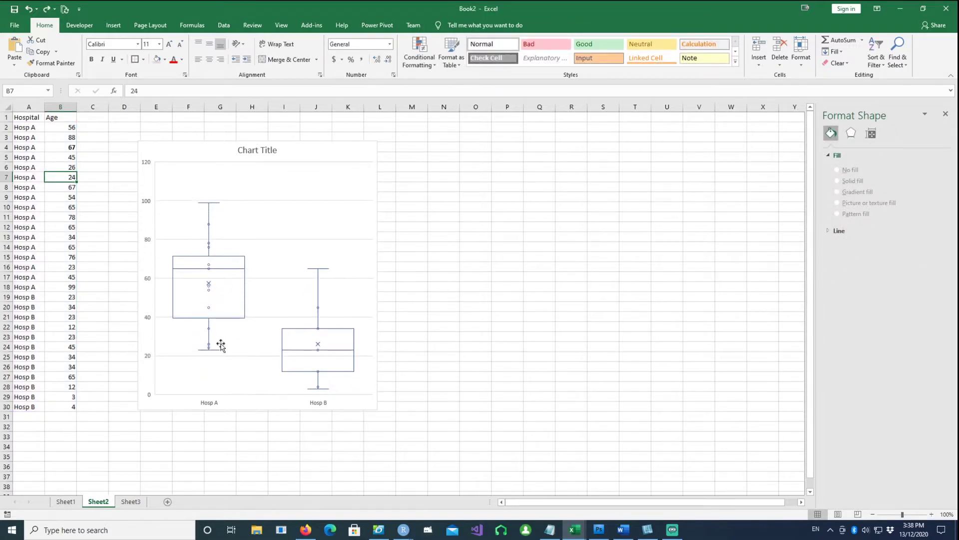
- Add data labels positioned Left to the box plot series via Add Chart Element
left_click(504, 319)
left_click(229, 264)
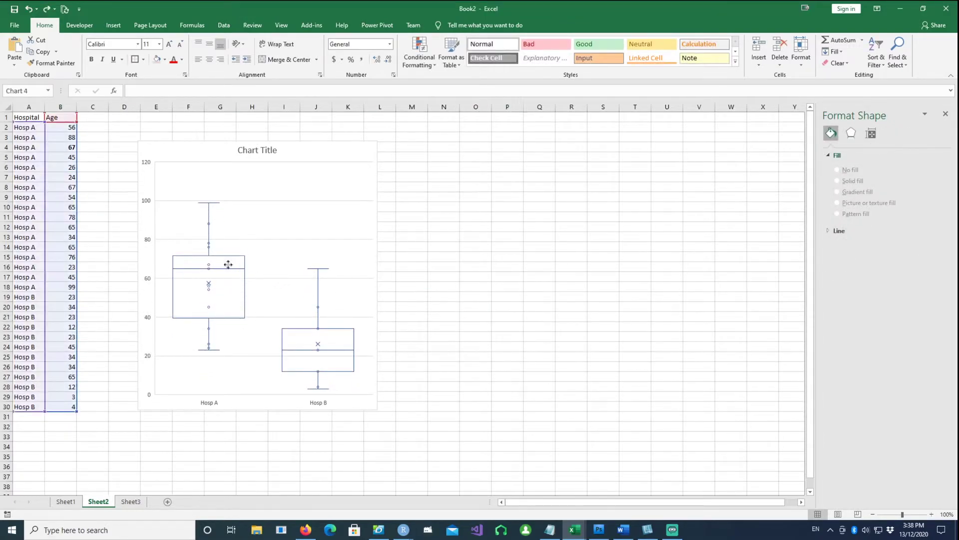
left_click(222, 270)
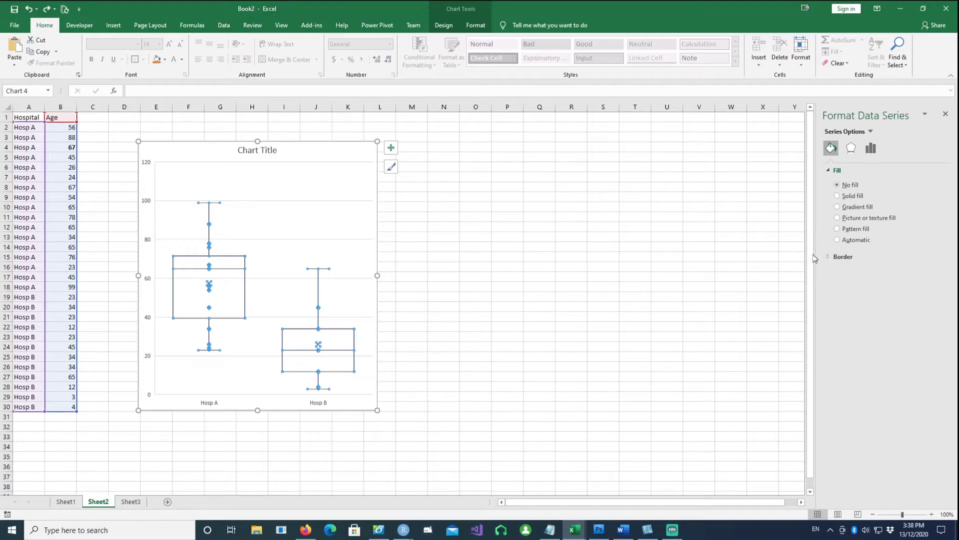
left_click(445, 27)
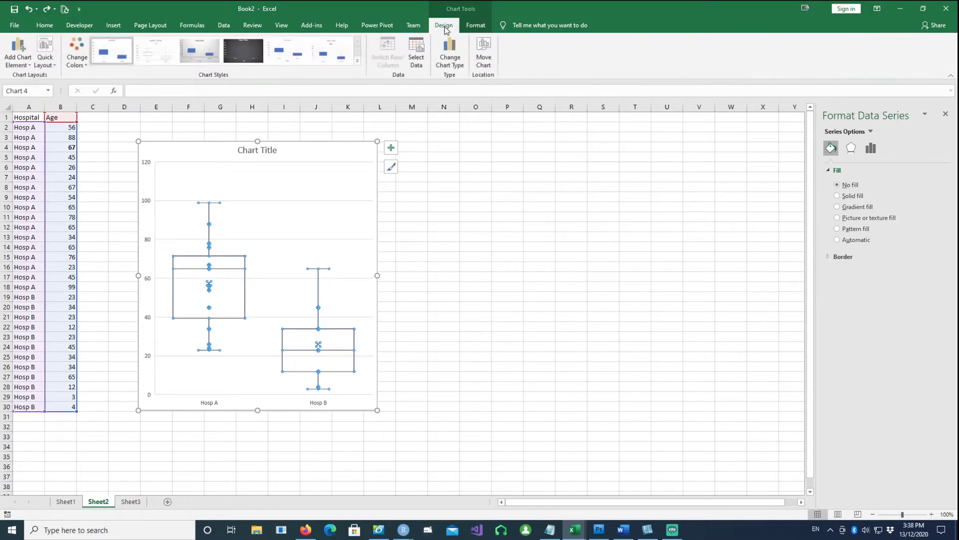
left_click(29, 66)
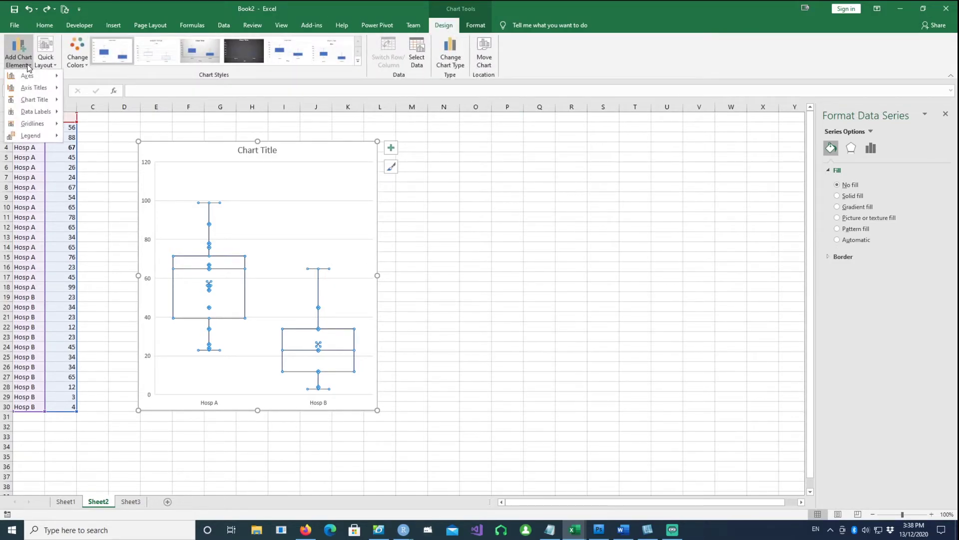
mouse_move(34, 78)
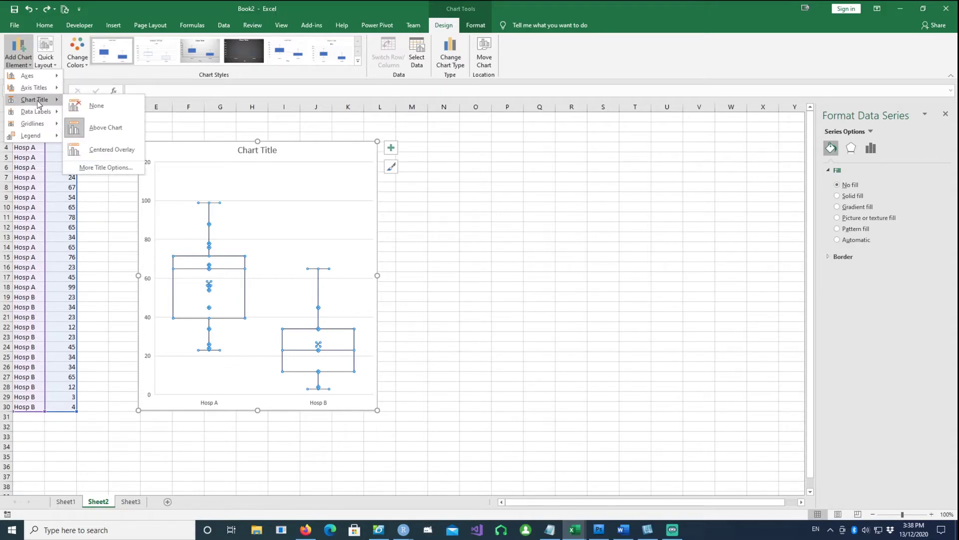
mouse_move(42, 127)
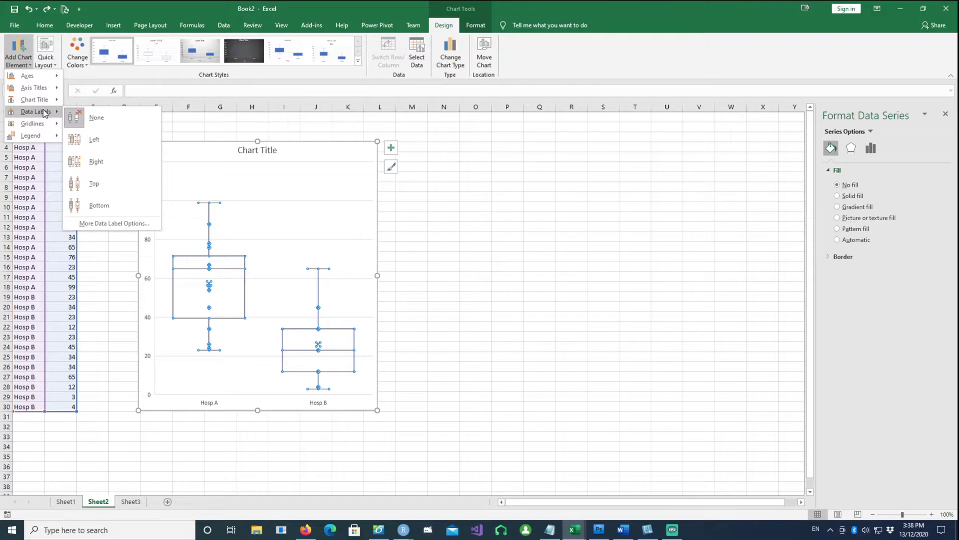
left_click(87, 142)
left_click(469, 332)
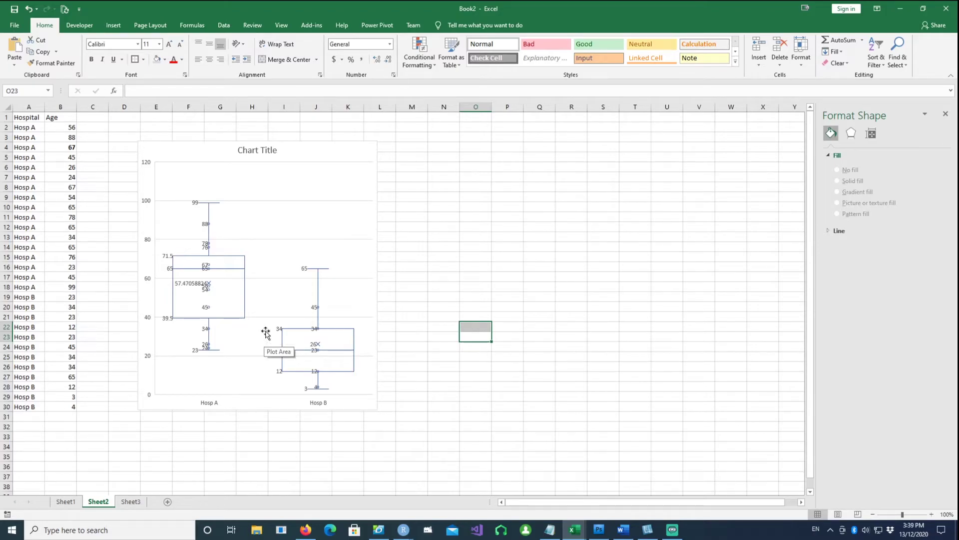
- Copy the labelled chart and paste the duplicate at cell O4
left_click(335, 158)
right_click(335, 158)
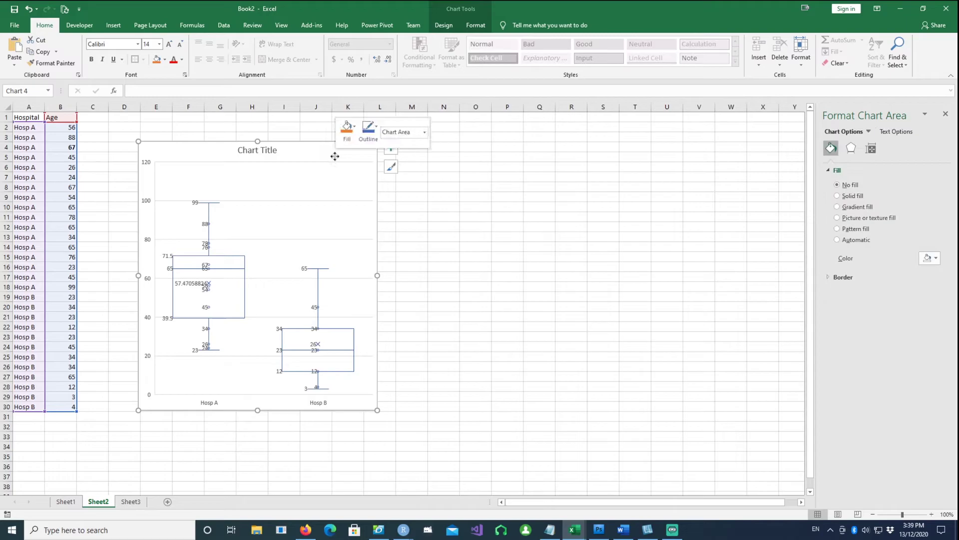
left_click(358, 212)
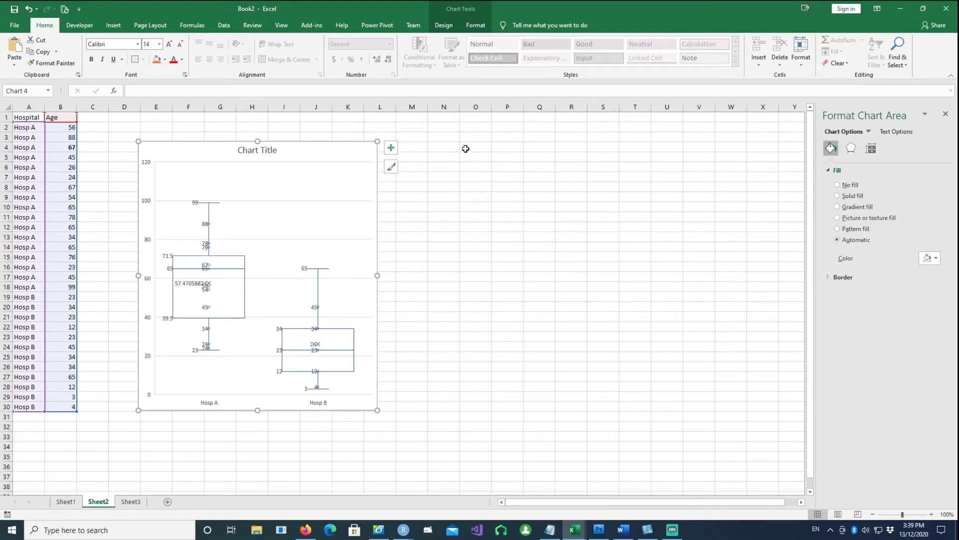
left_click(467, 148)
right_click(468, 147)
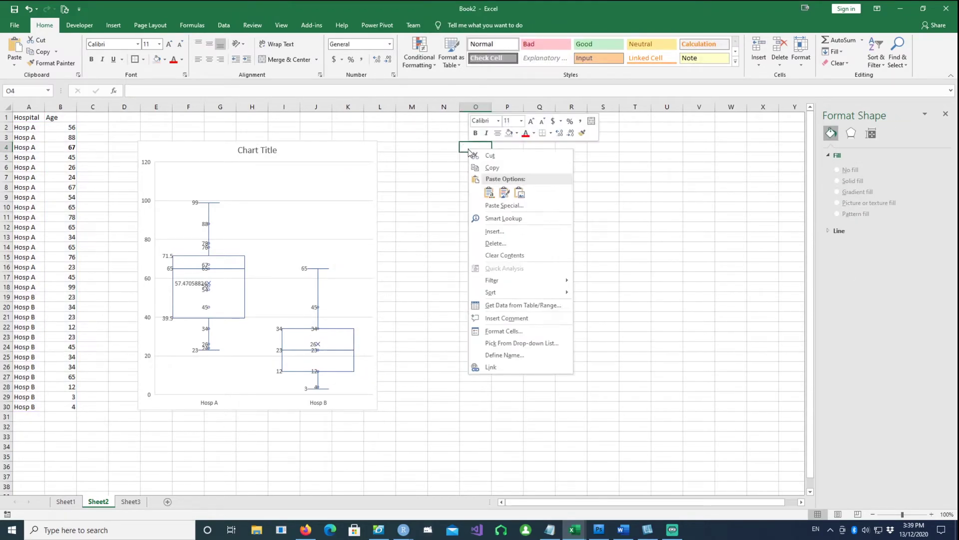
left_click(502, 193)
- Select the original left chart's box plot series
left_click(495, 195)
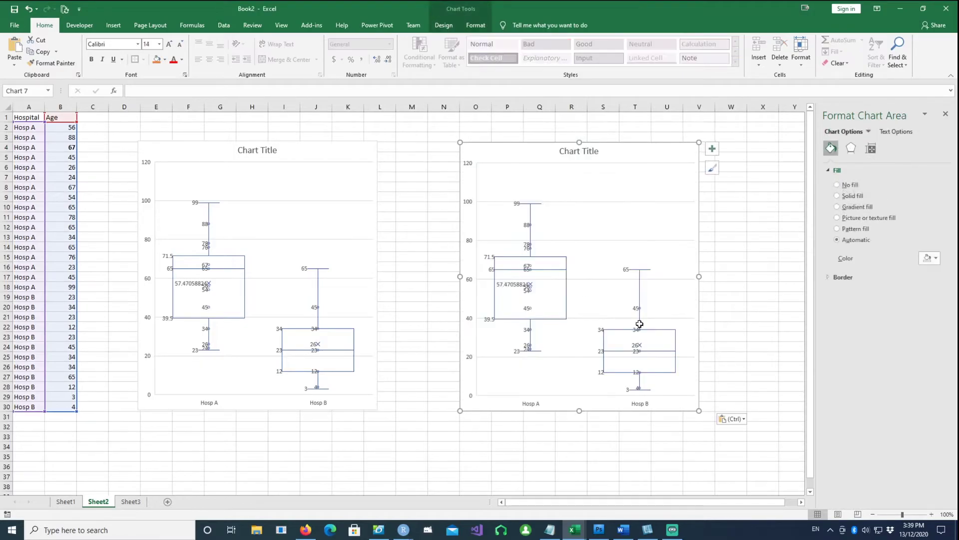
left_click(291, 192)
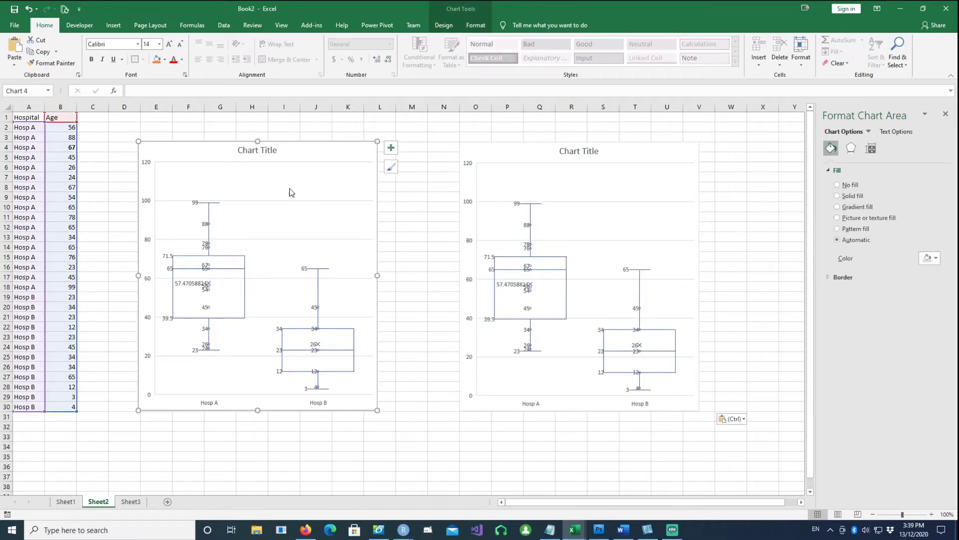
left_click(239, 278)
- Replace the left chart's 'Chart Title' with 'Using Exclusive Median option'
left_click(871, 148)
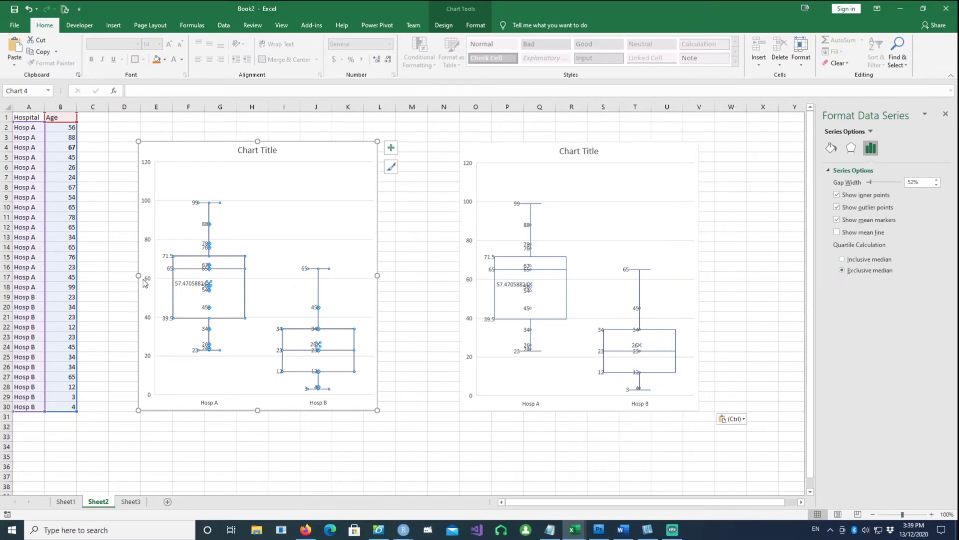
left_click(265, 152)
left_click(247, 151)
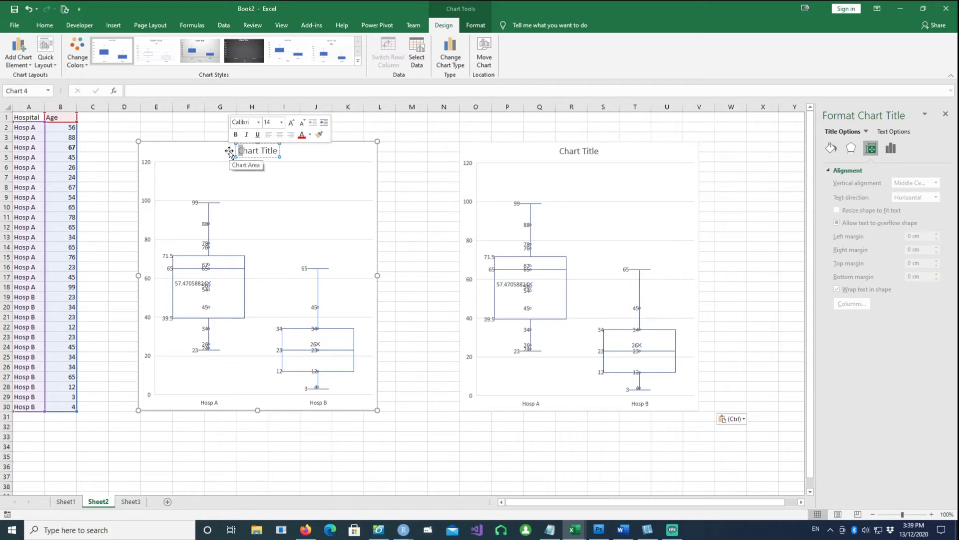
key("alt+Tab")
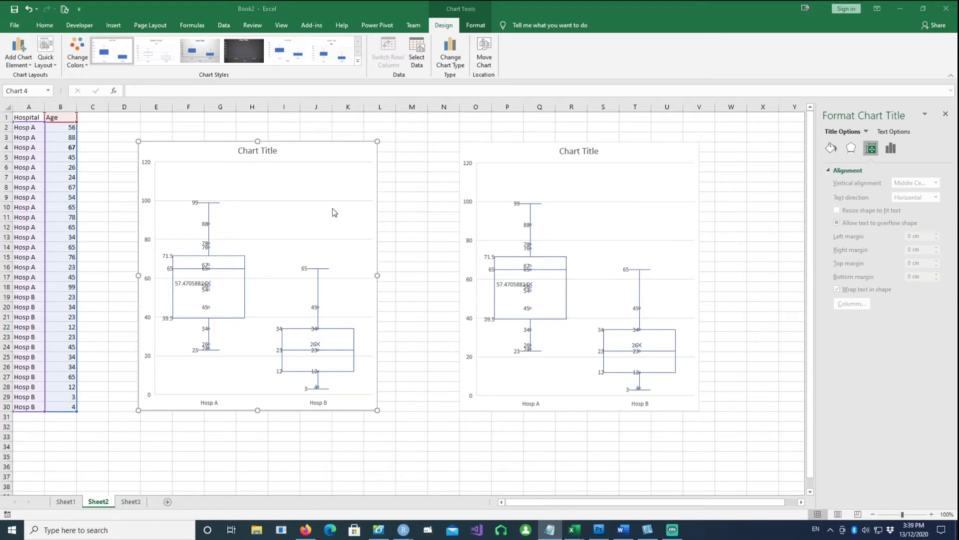
left_click(242, 151)
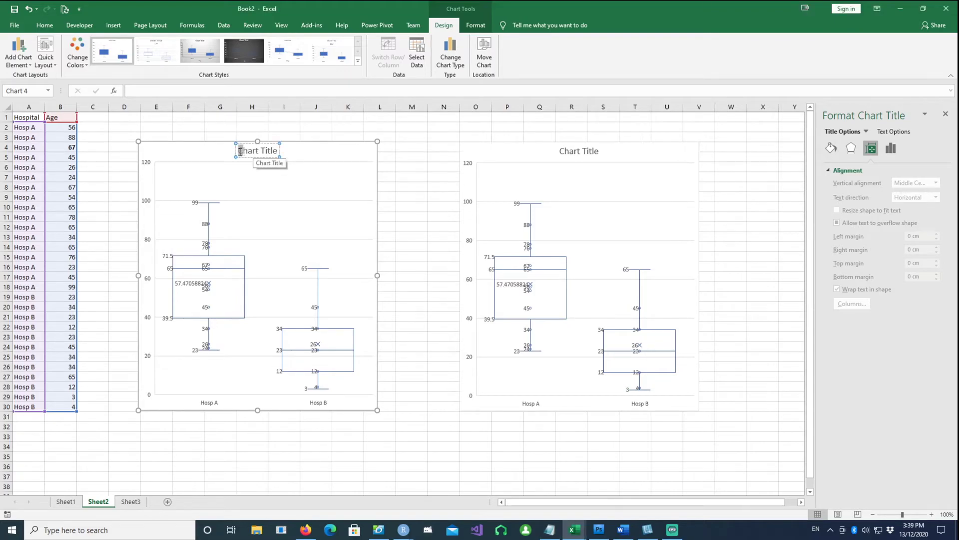
left_click_drag(241, 151, 270, 153)
type("Using Exclusive Median option")
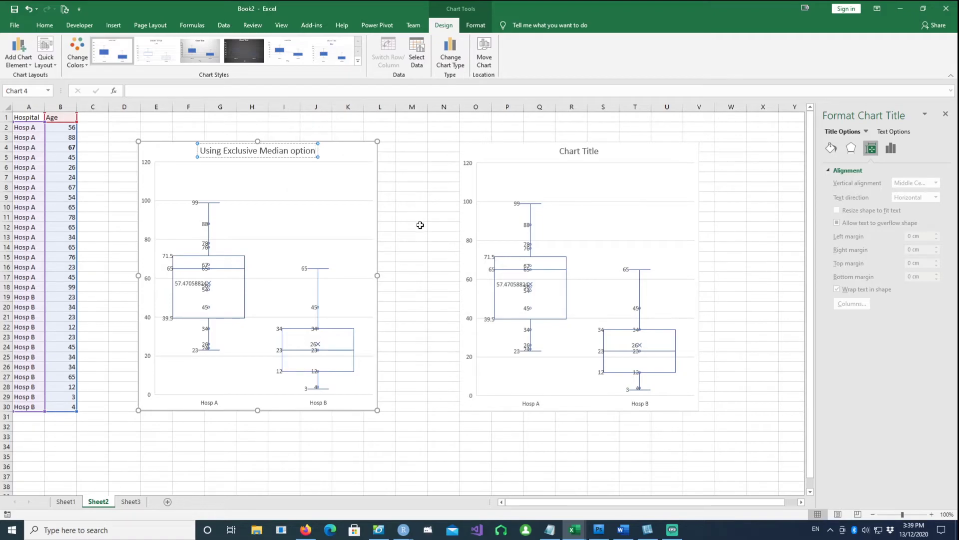
- Compare both quartile methods on the right chart, settling on Inclusive median
left_click(548, 324)
left_click(548, 323)
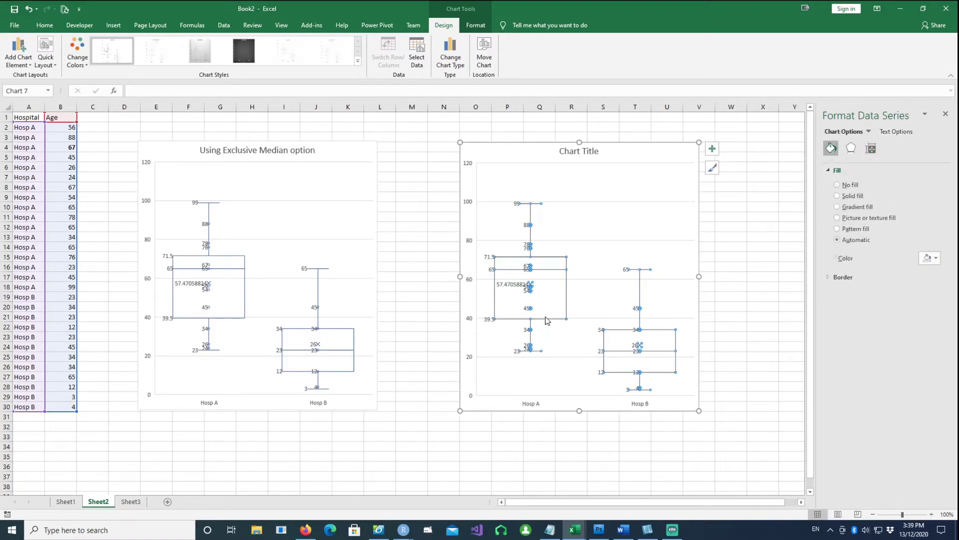
left_click(877, 150)
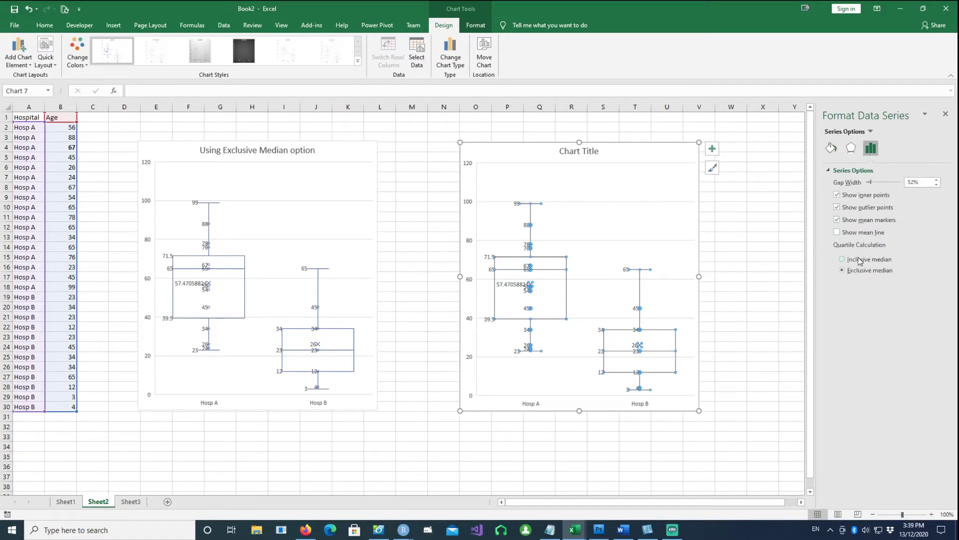
left_click(843, 260)
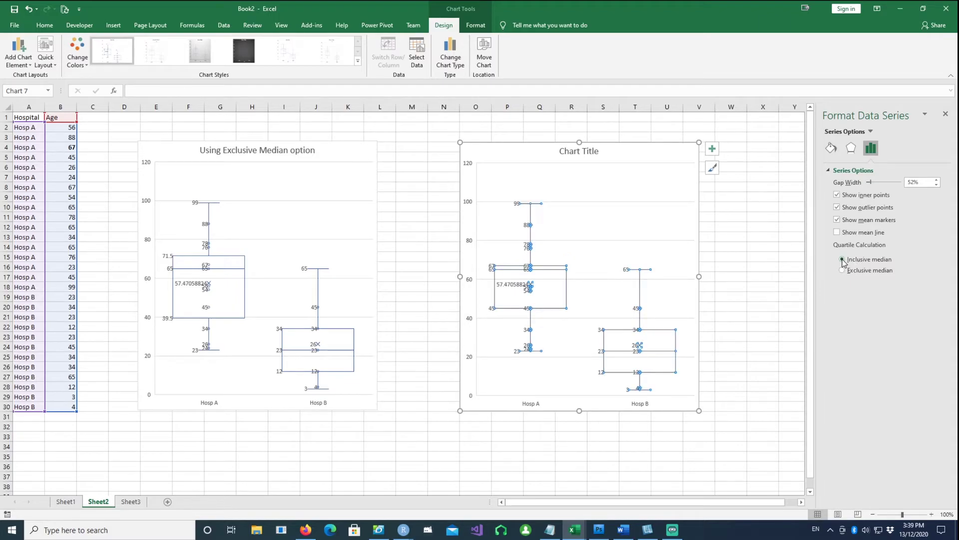
left_click(844, 273)
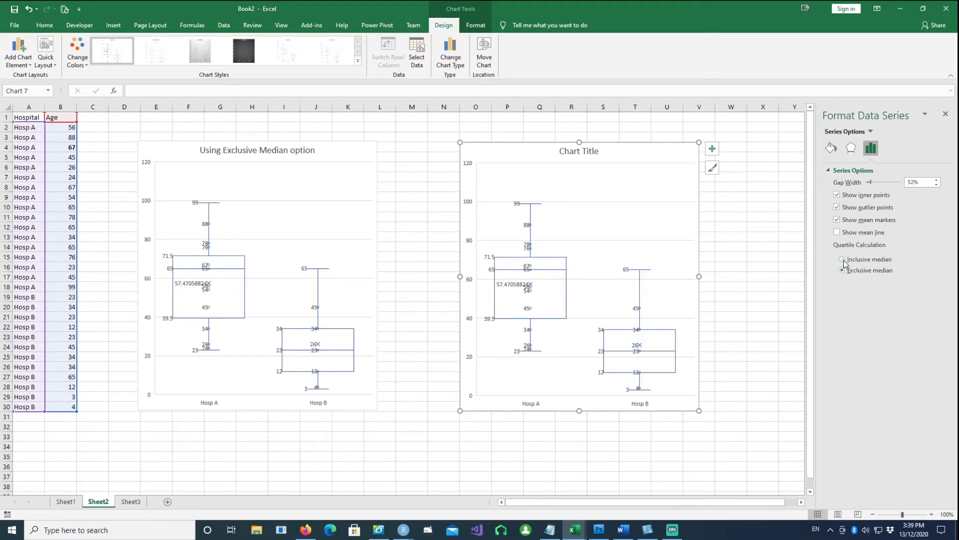
left_click(844, 261)
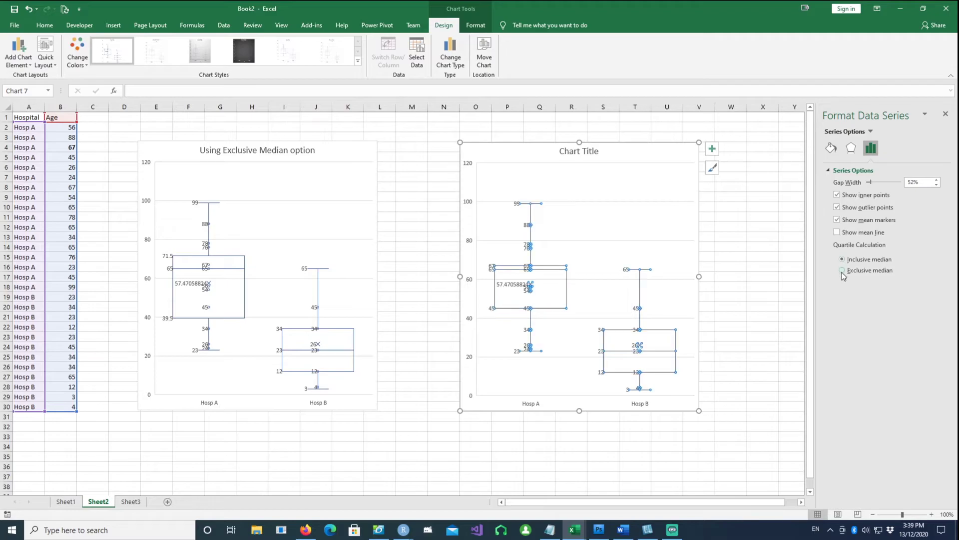
left_click(843, 272)
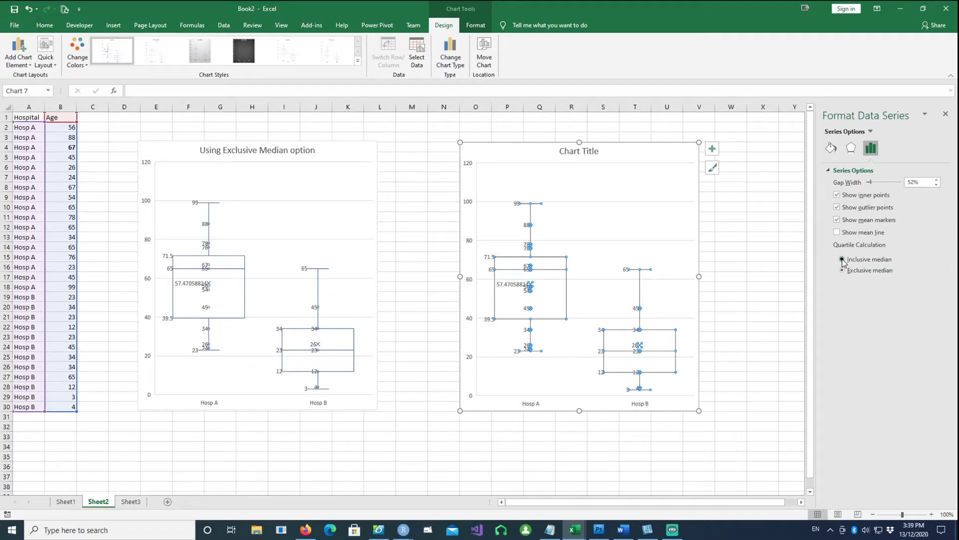
left_click(843, 260)
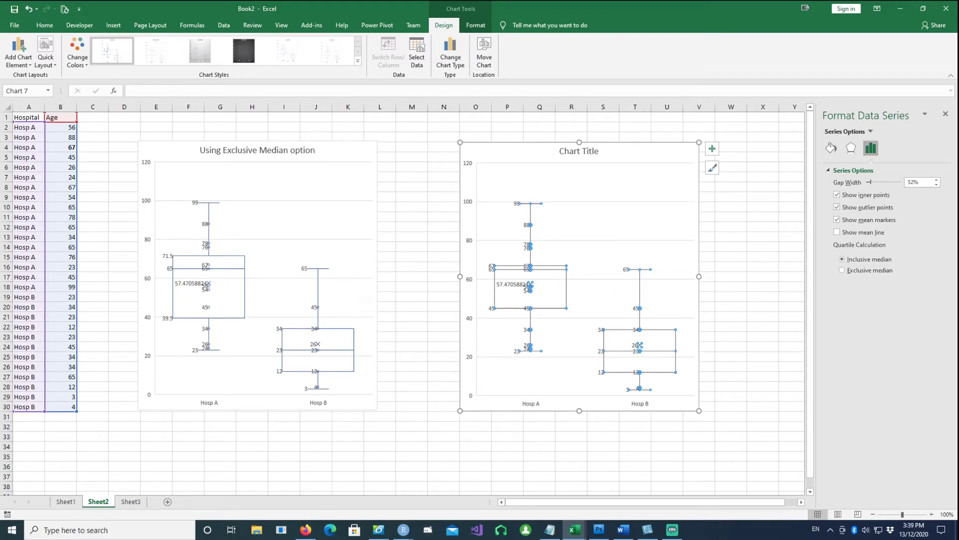
- Replace the right chart's placeholder 'Chart Title' with 'Using Inclusive Median option'
left_click(550, 529)
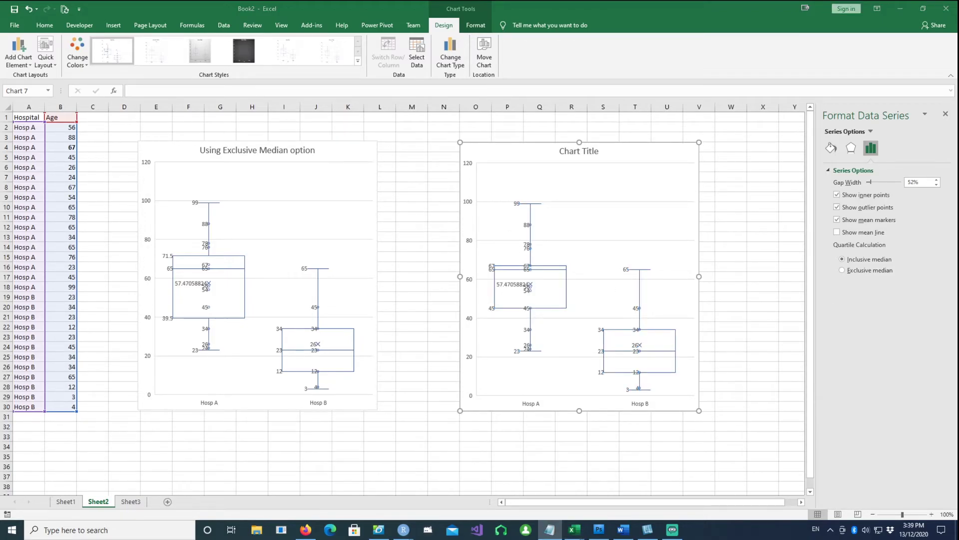
left_click(580, 151)
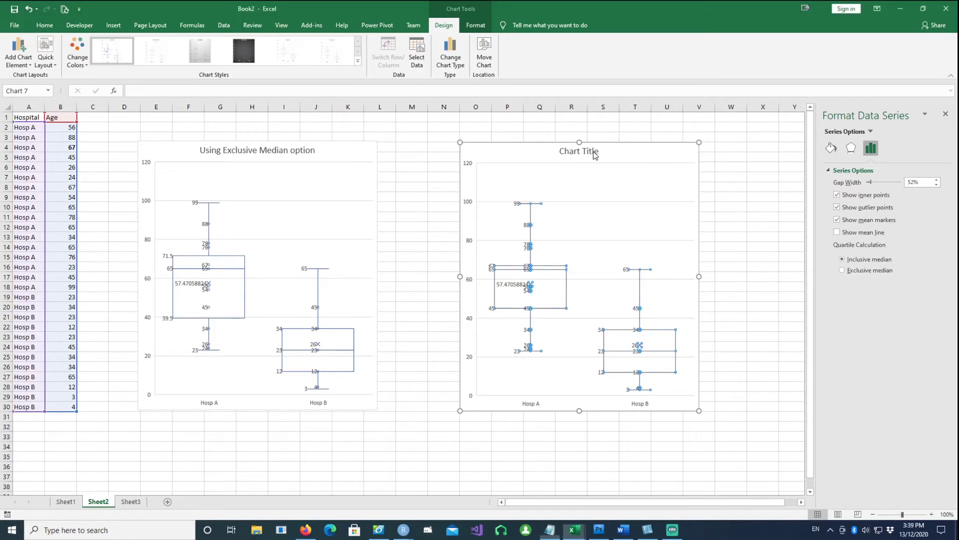
left_click(581, 151)
left_click(562, 151)
left_click_drag(561, 150, 594, 151)
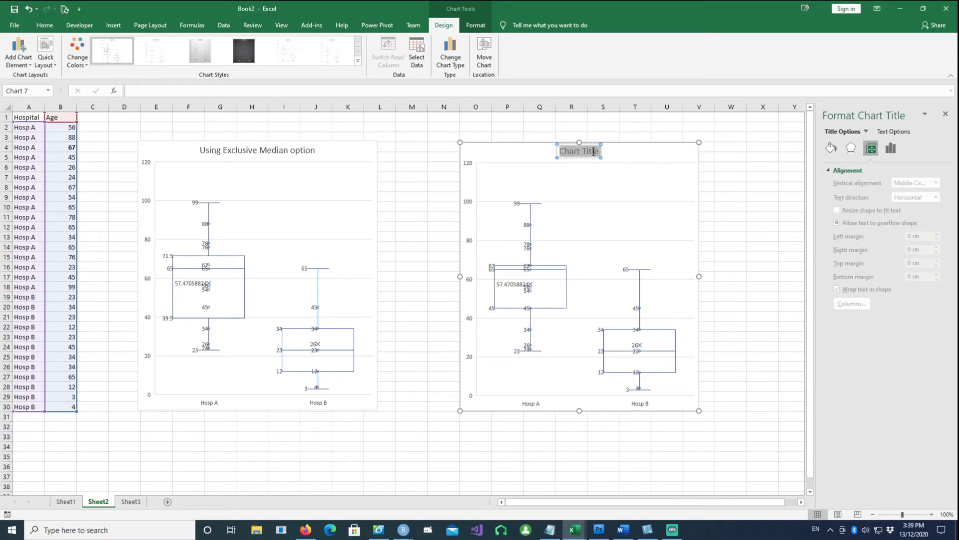
type("Using Inclusive Median option")
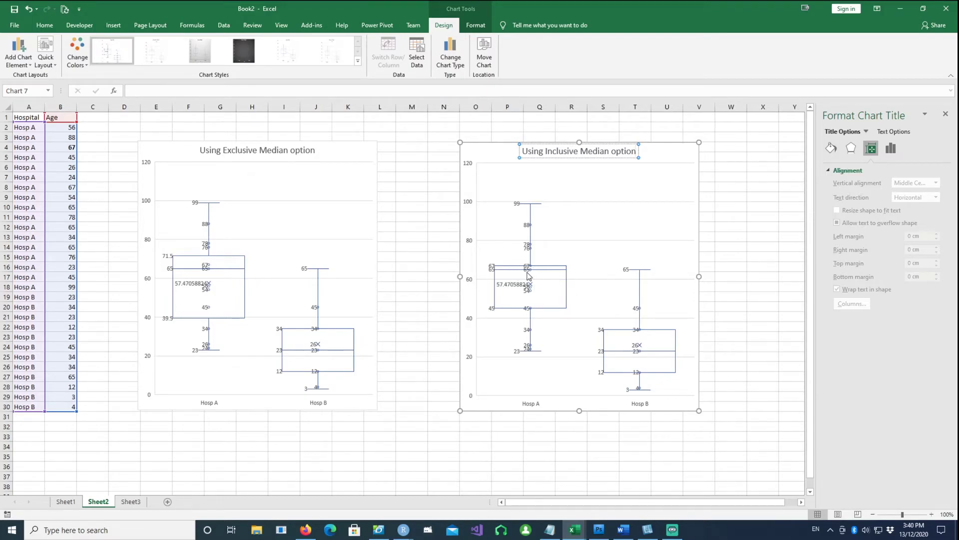
mouse_move(529, 274)
mouse_move(531, 312)
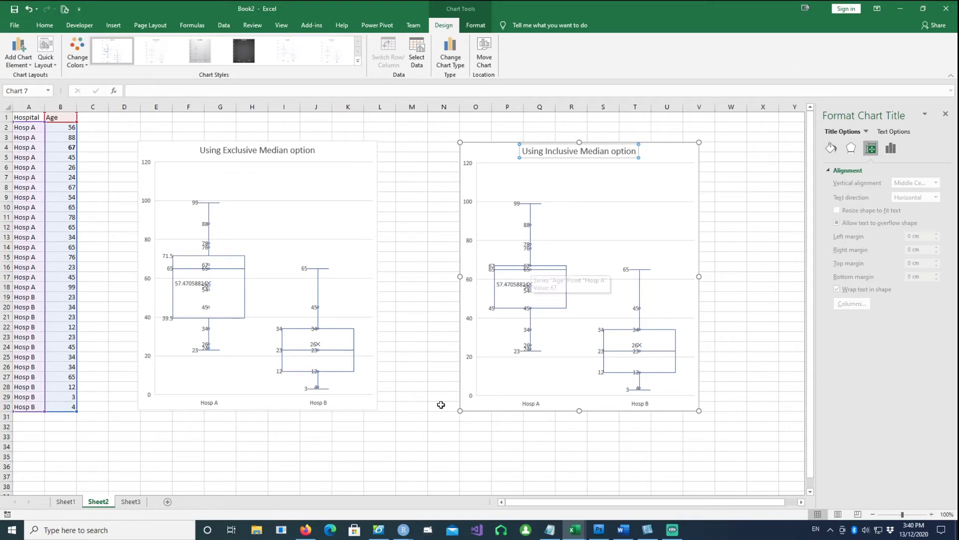
- Switch to Sheet3 and select the five-row Item Number/Value table
left_click(132, 501)
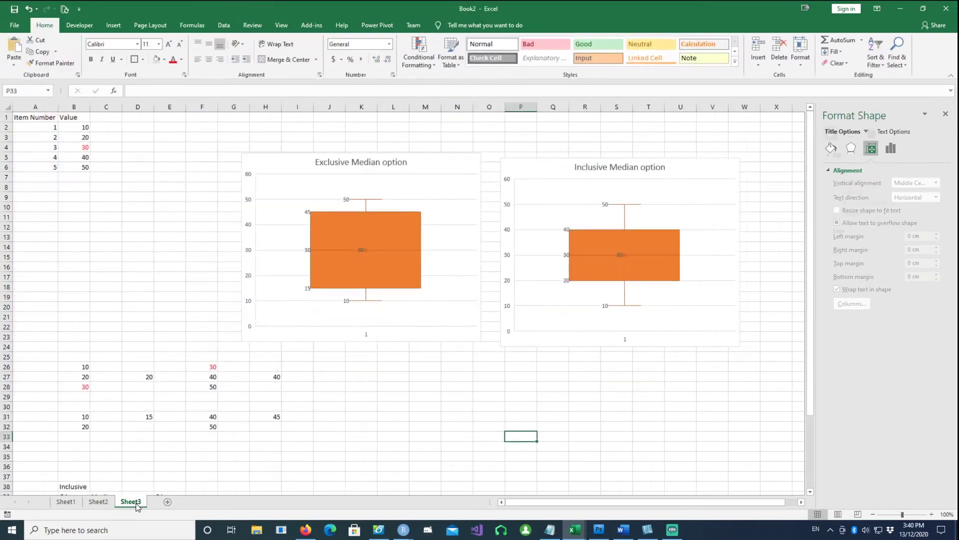
left_click(131, 276)
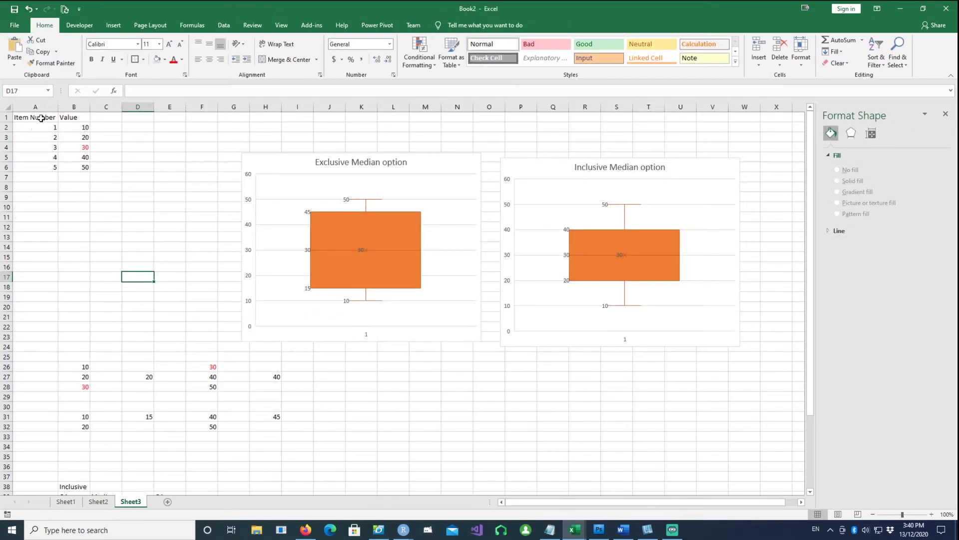
left_click_drag(36, 118, 69, 166)
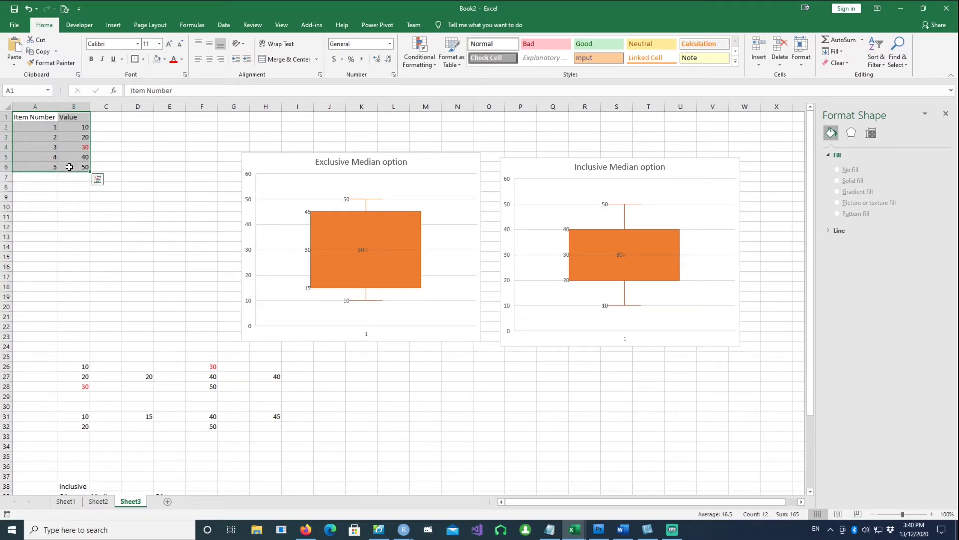
left_click(79, 184)
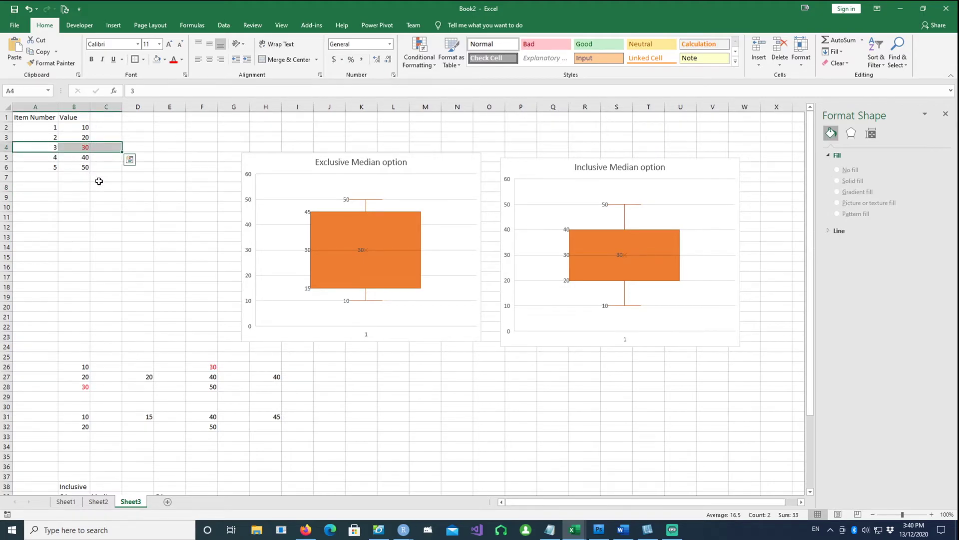
- Highlight the item numbers 1 to 5 and the middle row, item 3 with value 30
left_click(75, 147)
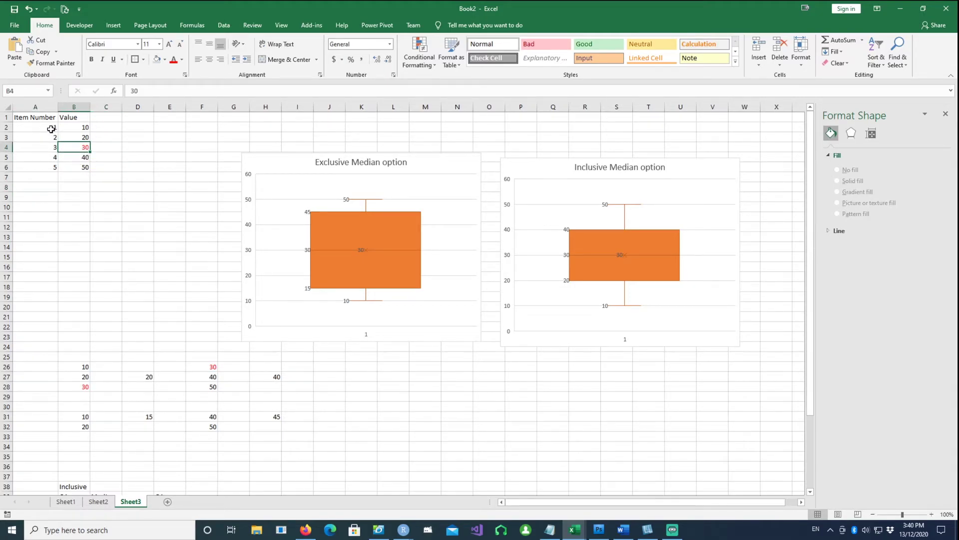
left_click_drag(51, 129, 52, 167)
left_click(94, 209)
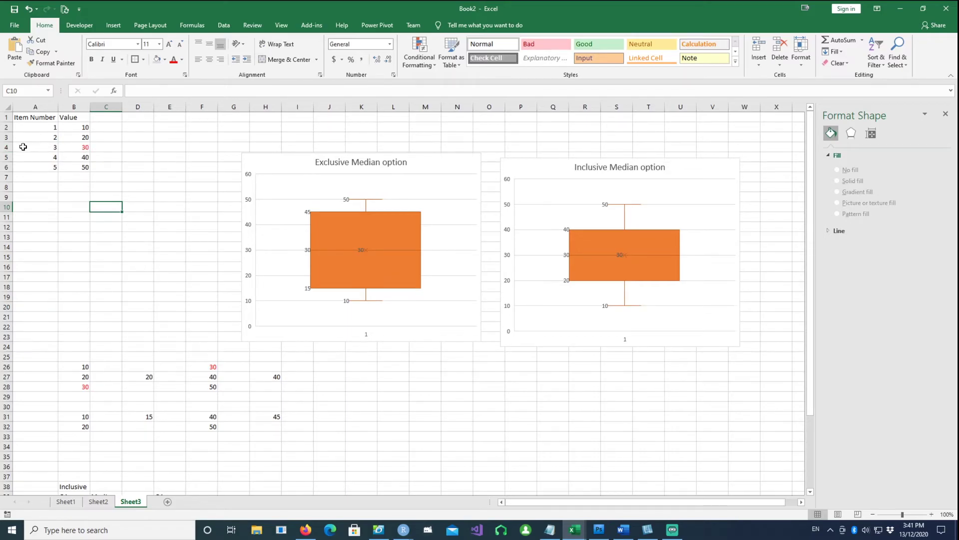
left_click_drag(23, 147, 78, 149)
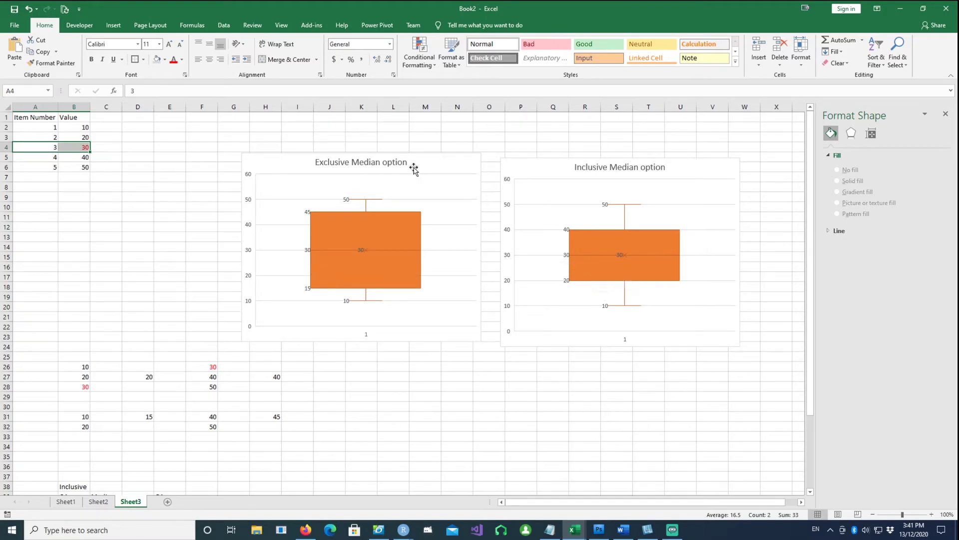
- Shift the Inclusive Median option box plot slightly up-left so its top matches the Exclusive chart
left_click_drag(514, 175, 511, 169)
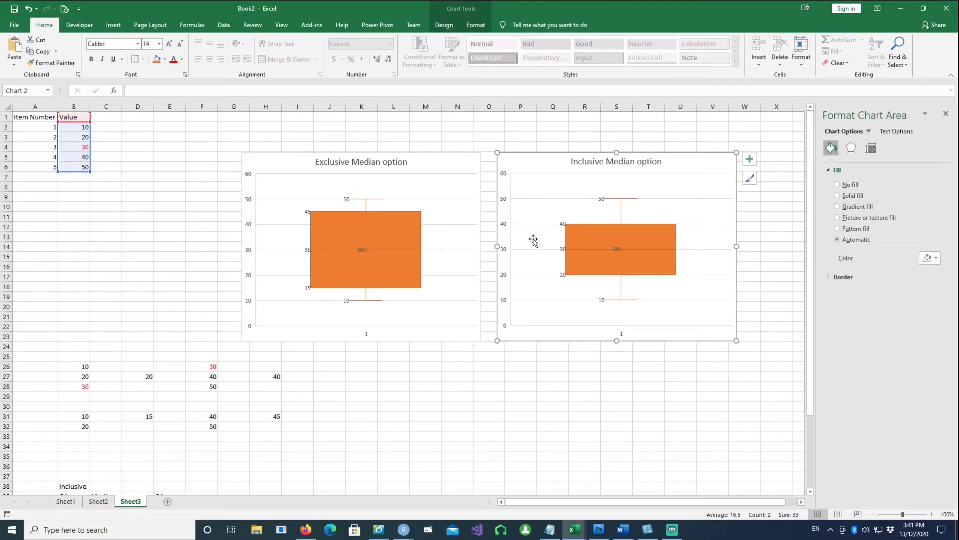
mouse_move(307, 216)
left_click(376, 397)
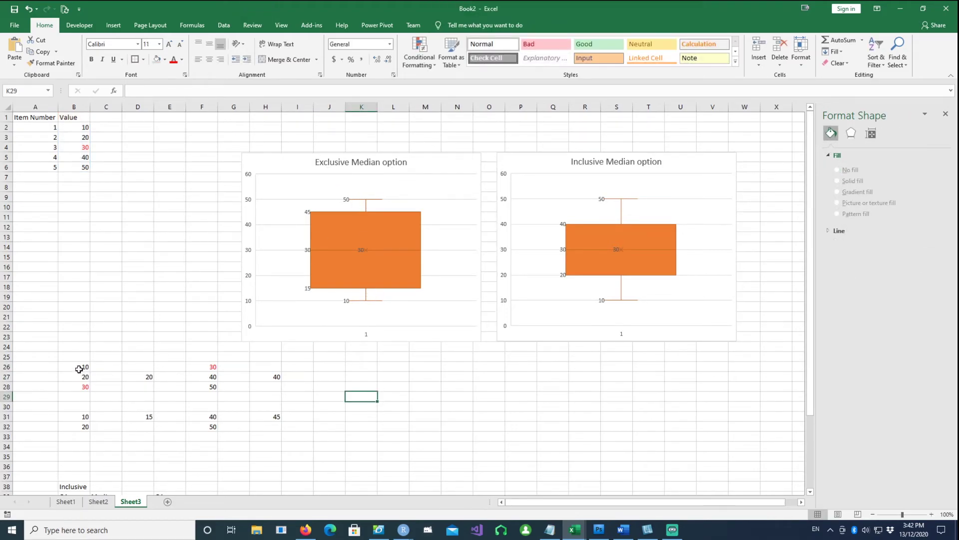
left_click_drag(79, 128, 83, 149)
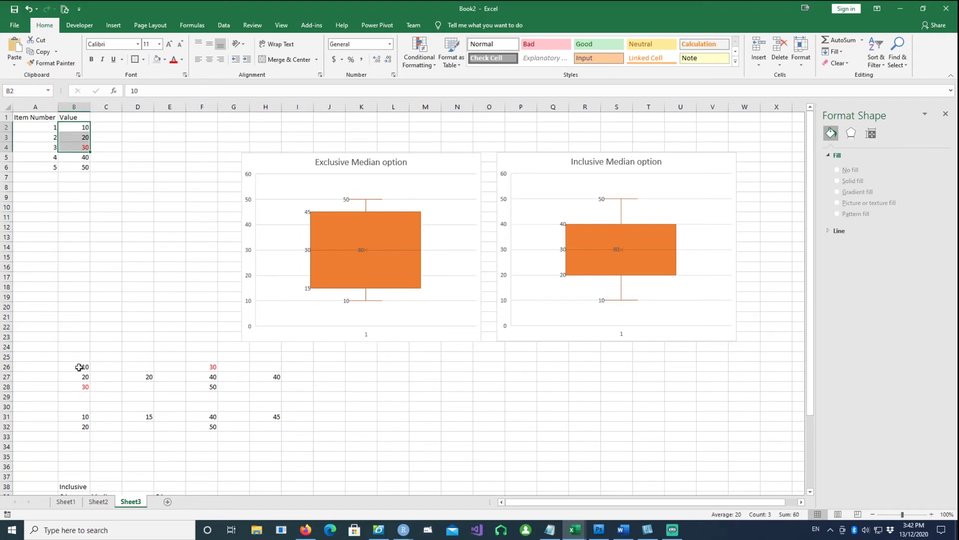
left_click_drag(79, 366, 79, 385)
left_click(80, 387)
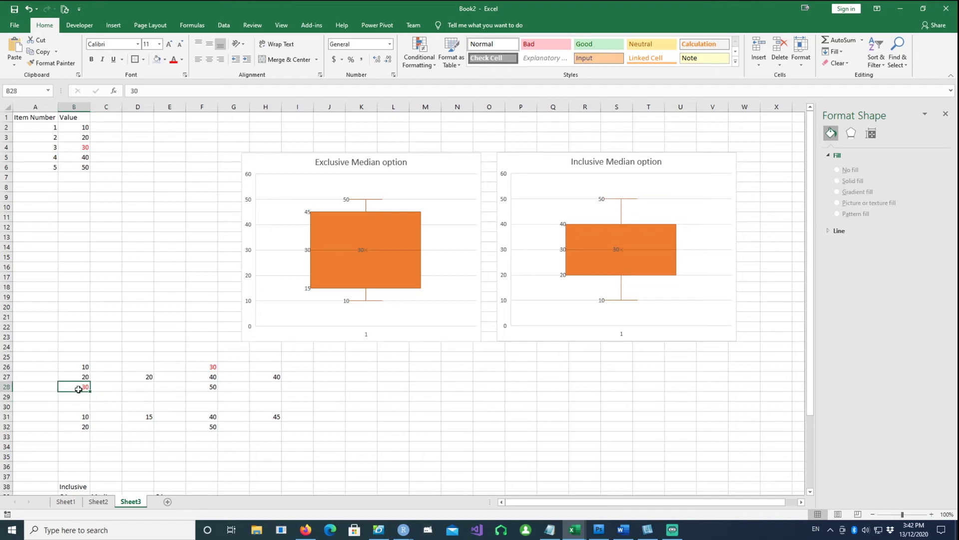
left_click(119, 405)
left_click(138, 377)
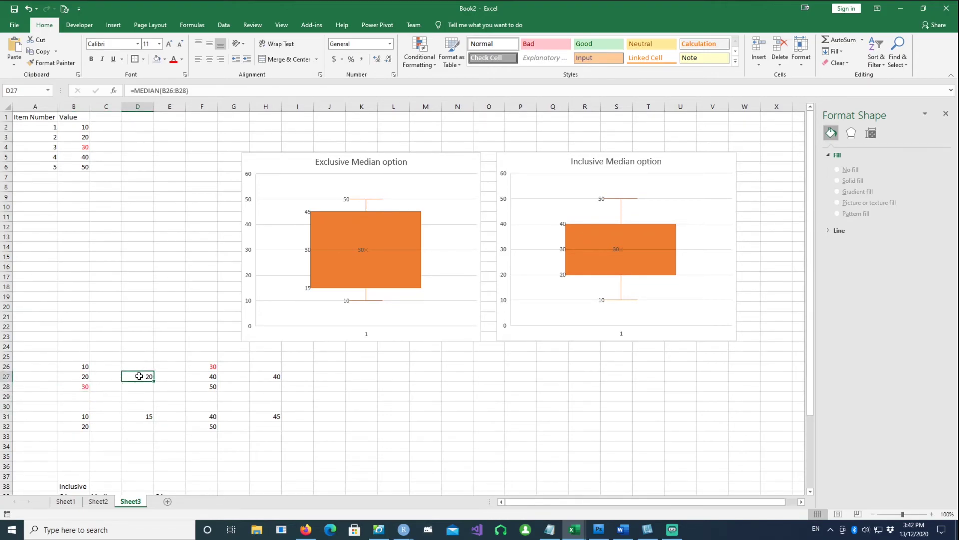
left_click_drag(79, 368, 81, 386)
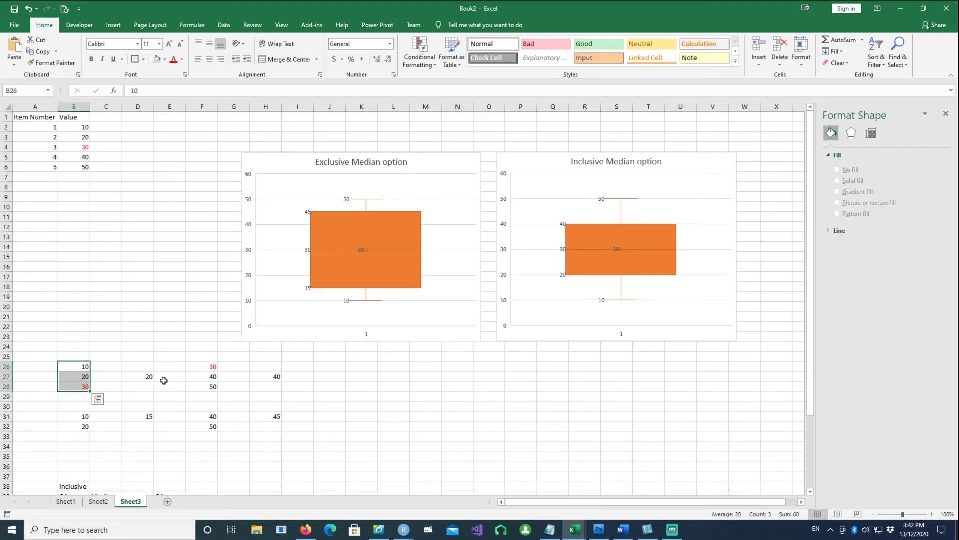
left_click(143, 378)
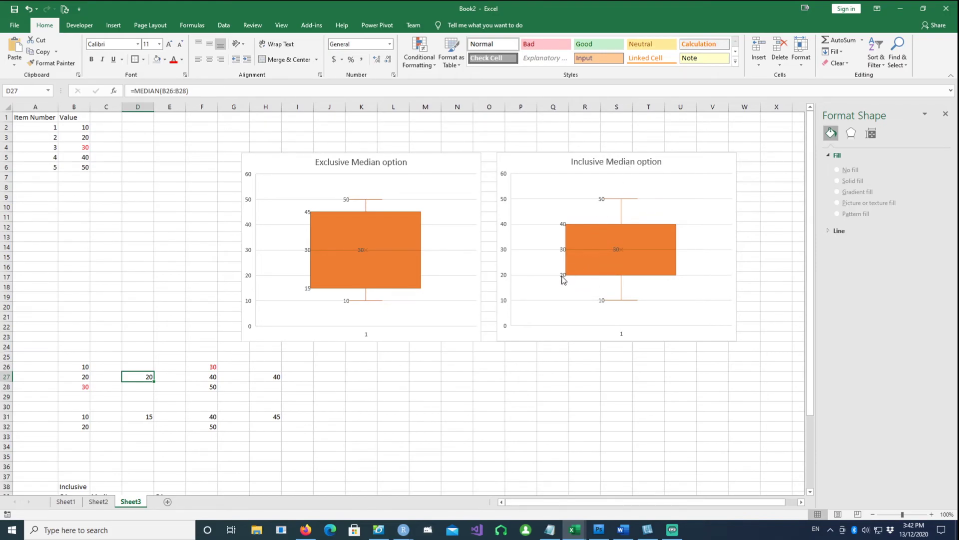
left_click(78, 388)
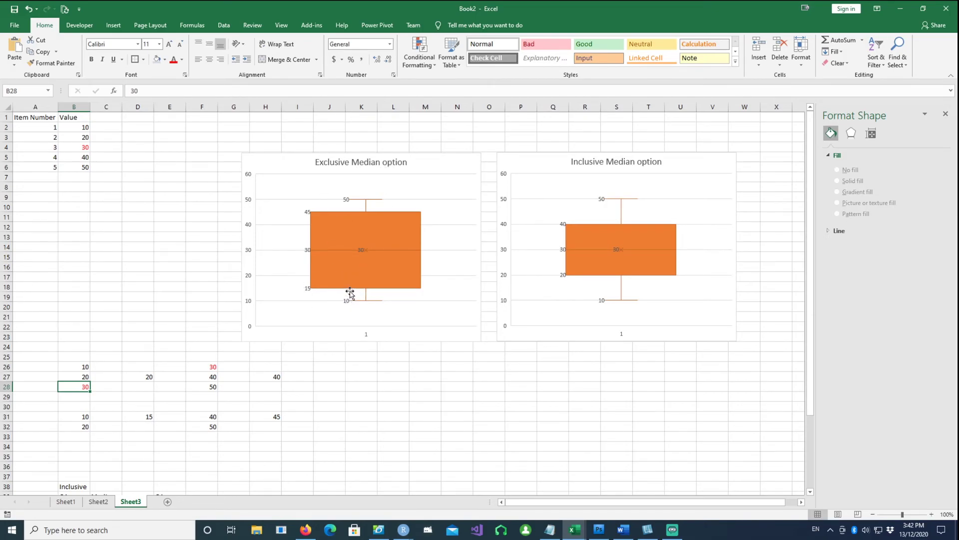
left_click_drag(77, 417, 77, 424)
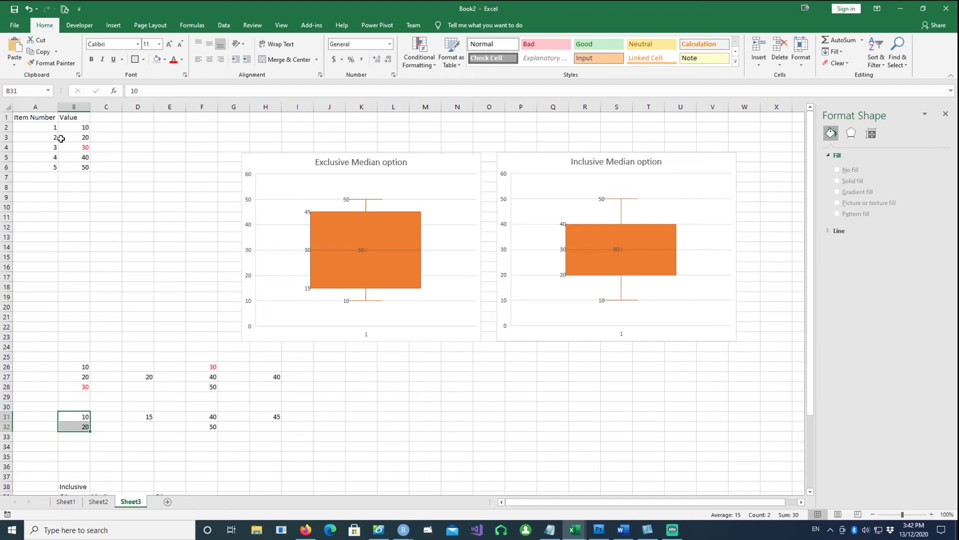
mouse_move(79, 129)
left_mouse_down()
mouse_move(79, 148)
mouse_move(78, 135)
left_mouse_up()
left_click(126, 163)
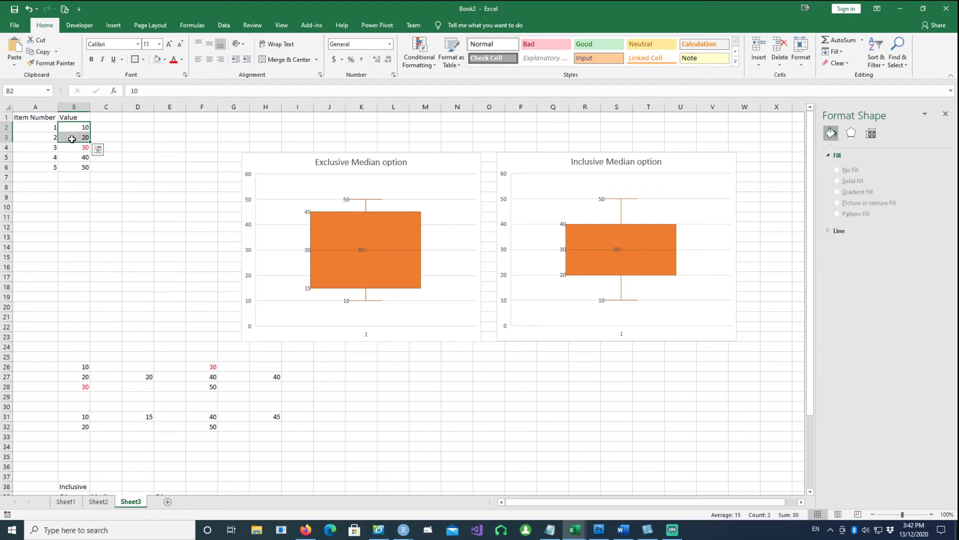
left_click(72, 148)
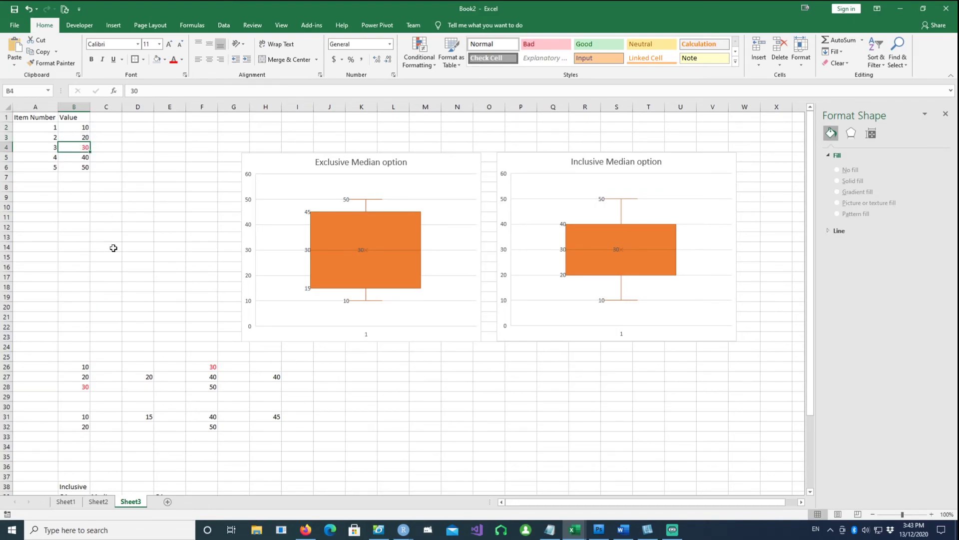
left_click_drag(85, 417, 83, 426)
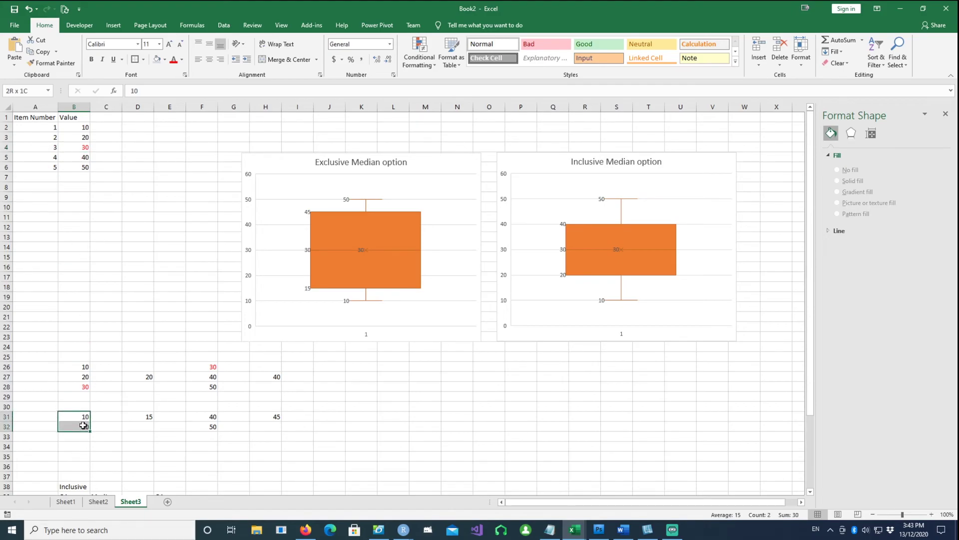
left_click(146, 419)
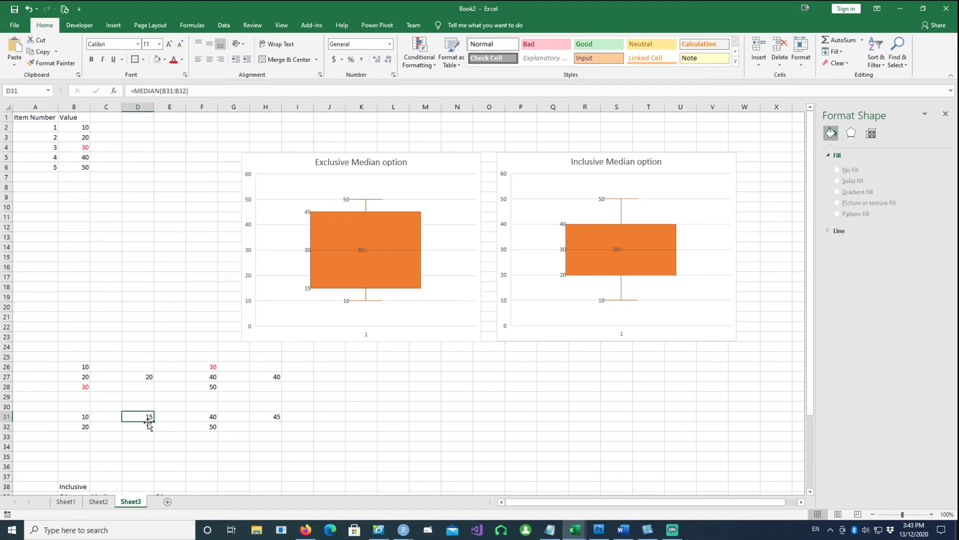
left_click(402, 447)
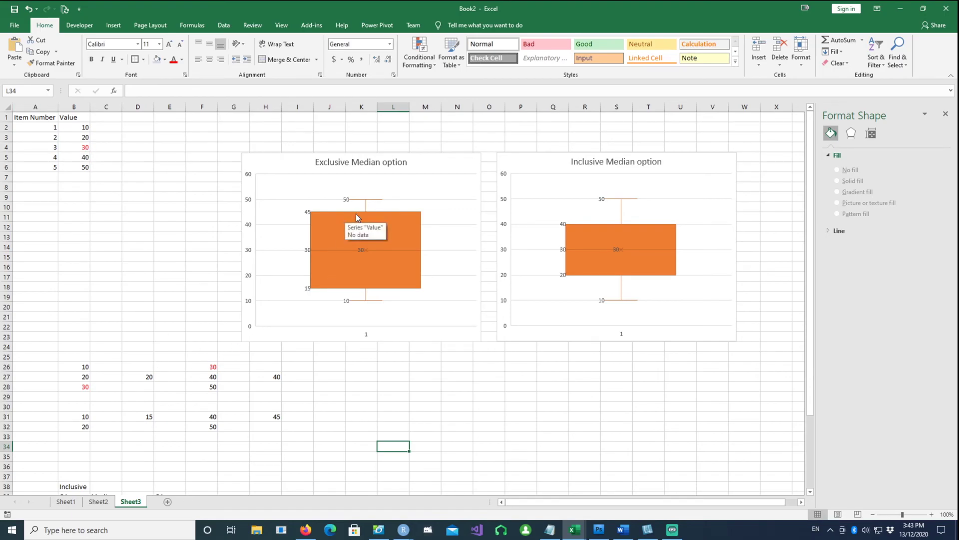
left_click_drag(82, 149, 79, 165)
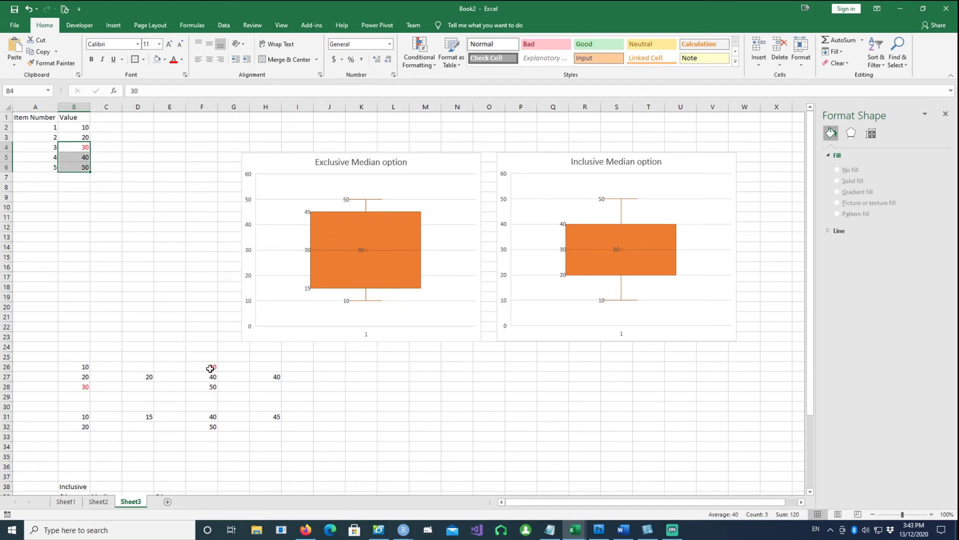
left_click(269, 379)
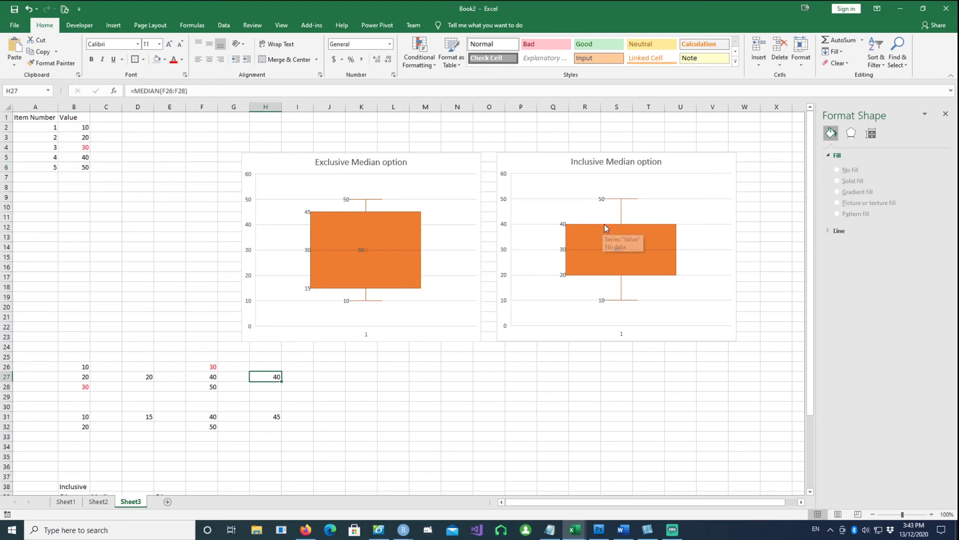
mouse_move(605, 223)
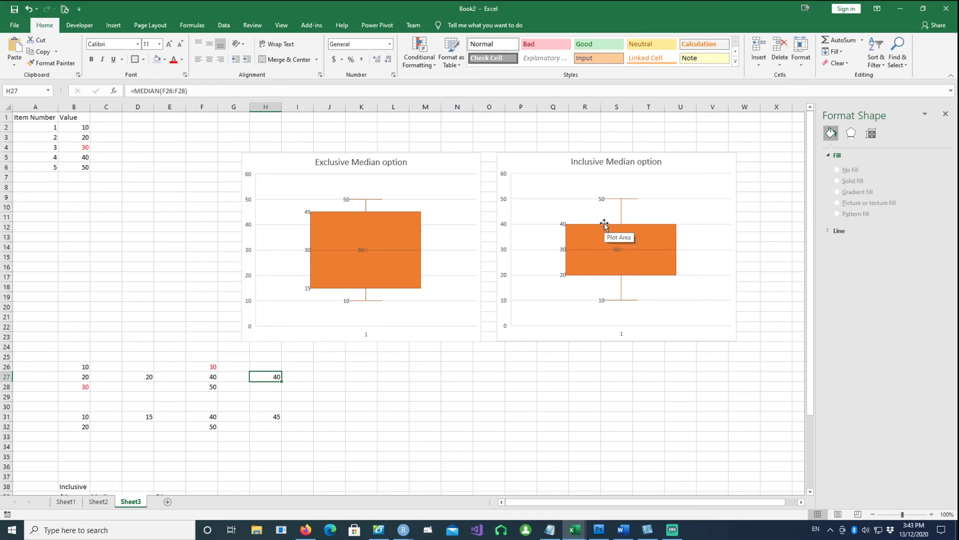
left_click(276, 387)
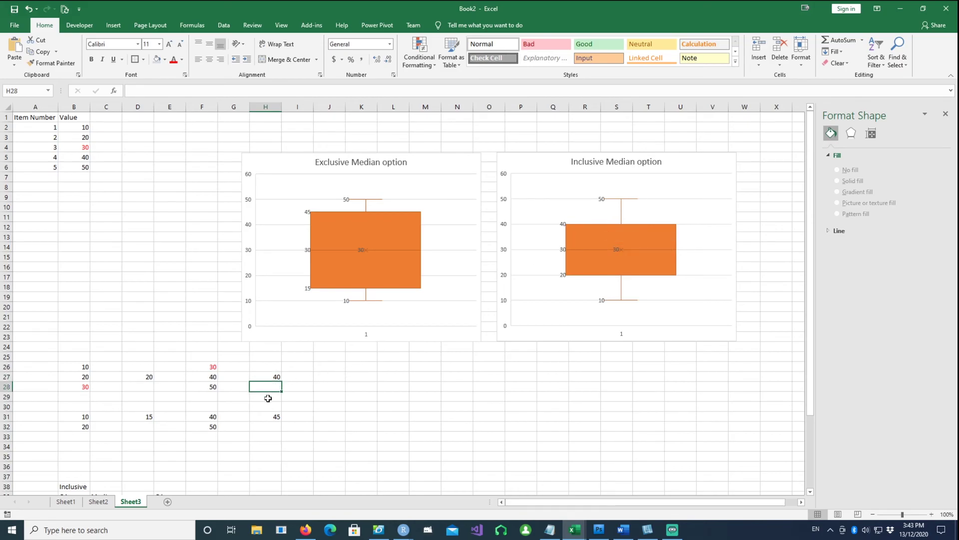
left_click(208, 418)
left_click_drag(209, 418, 209, 426)
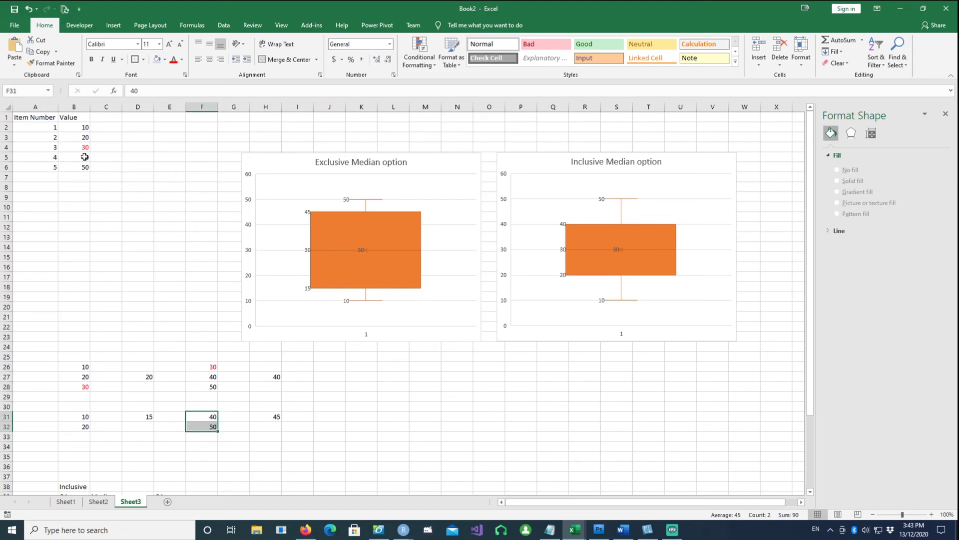
left_click(209, 367)
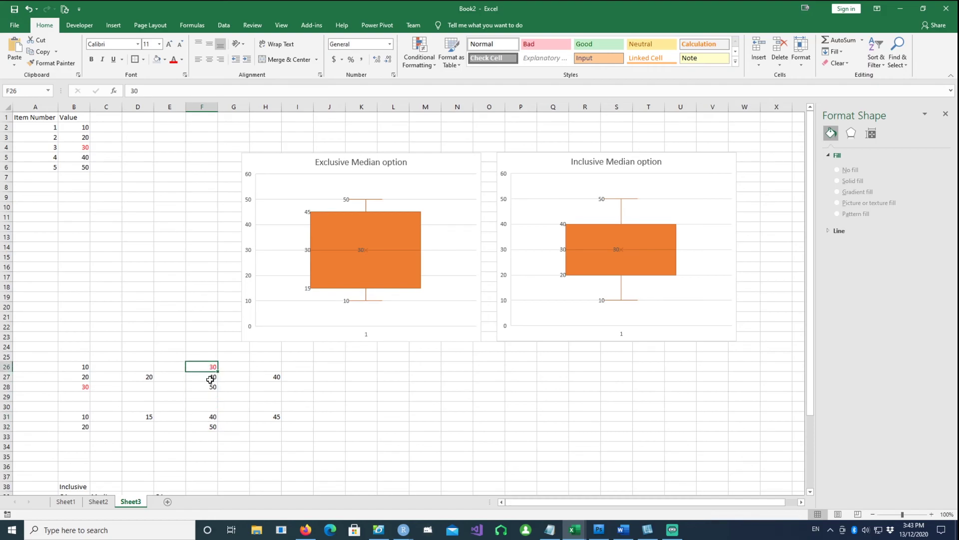
left_click_drag(82, 147, 78, 166)
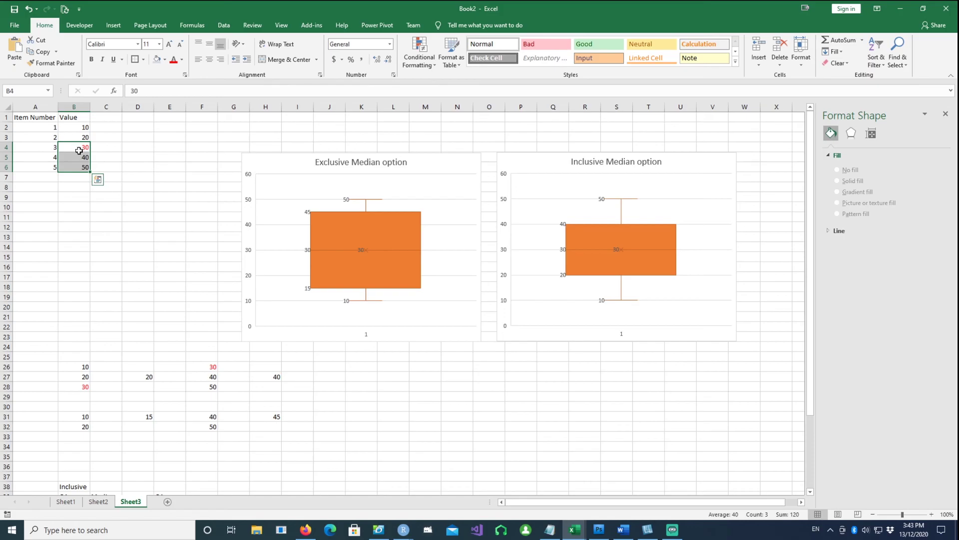
left_click(275, 418)
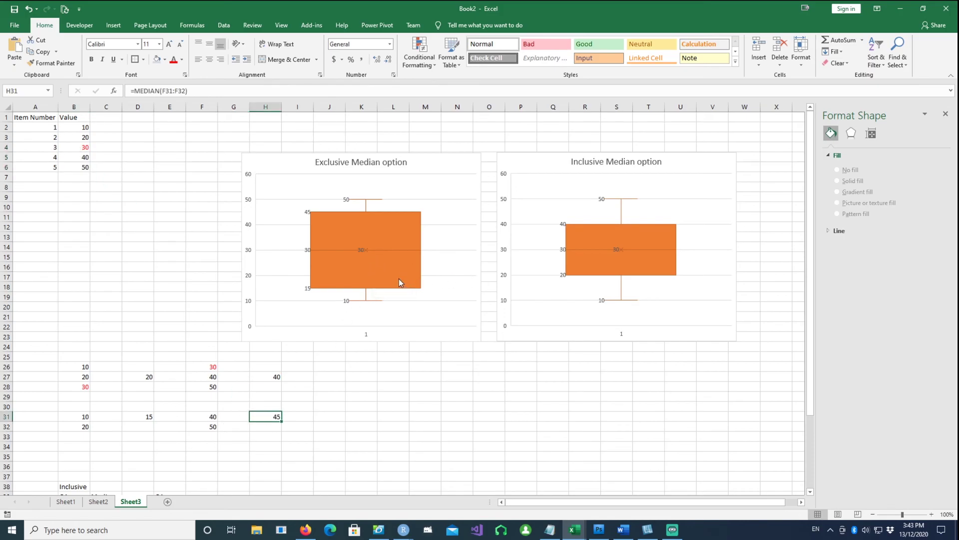
mouse_move(310, 214)
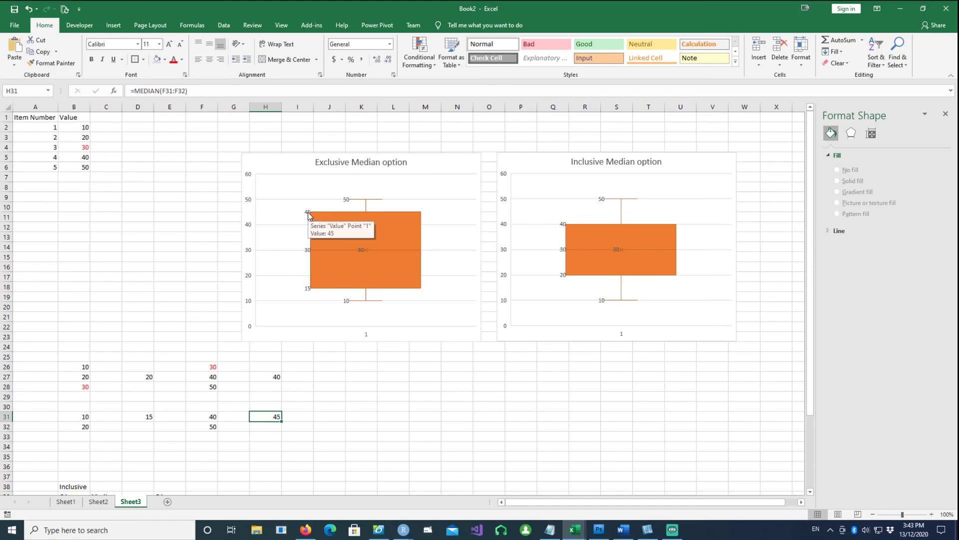